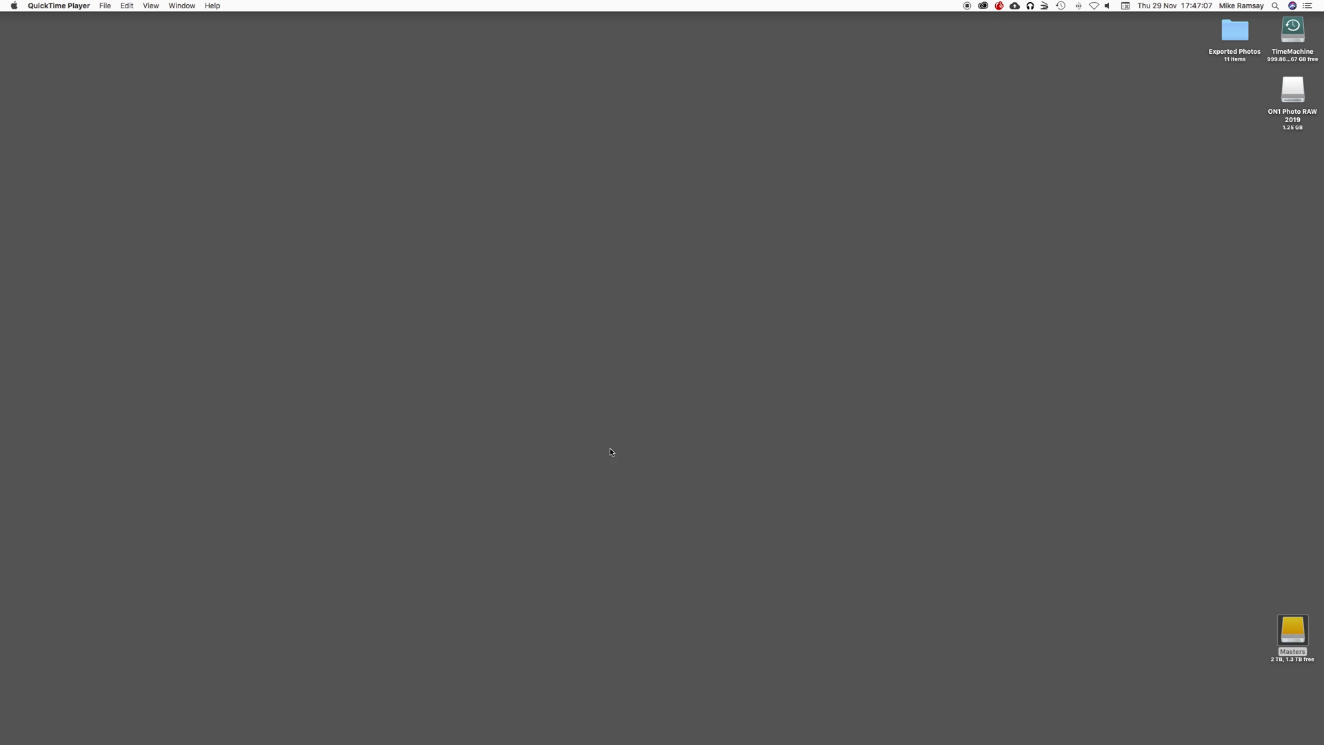
Step: Launch Lightroom Classic and create a default catalog in place of the missing one
{"action": "mouse_move", "coordinate": [611, 743]}
{"action": "left_click", "coordinate": [593, 729]}
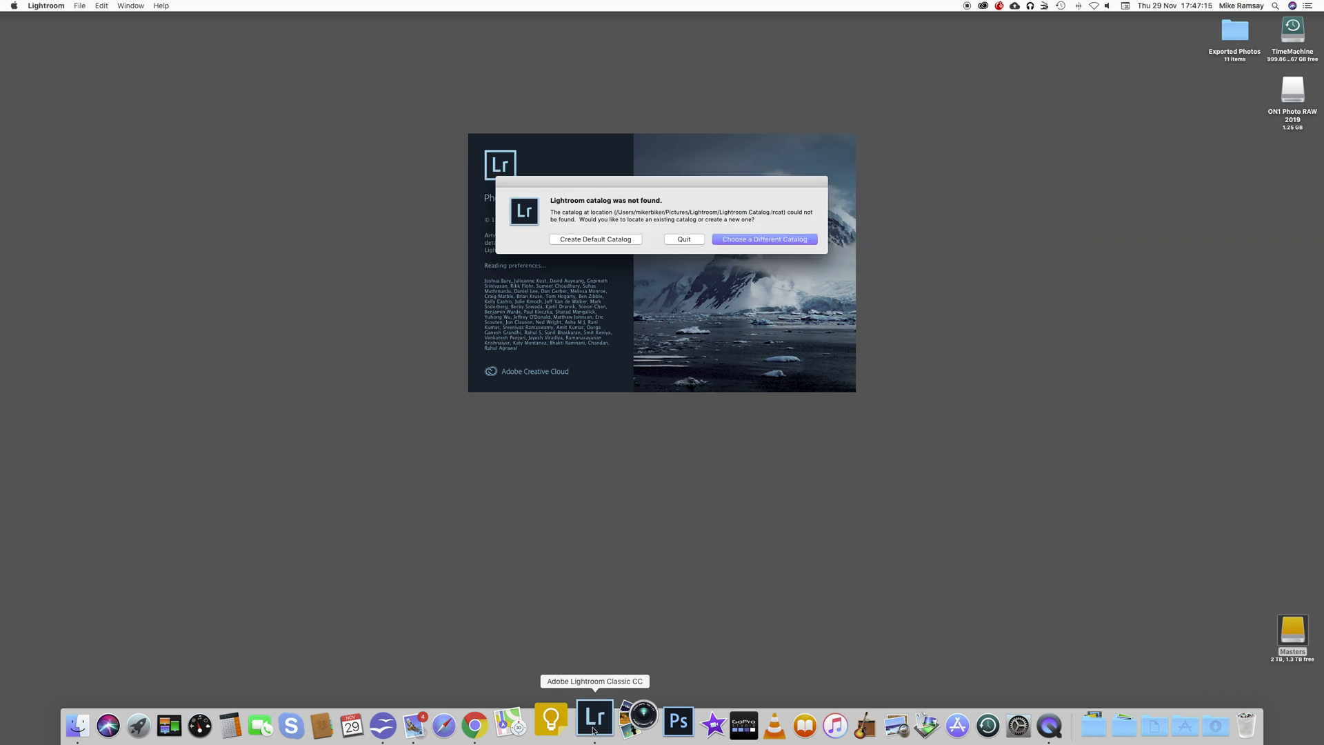
{"action": "left_click", "coordinate": [604, 242]}
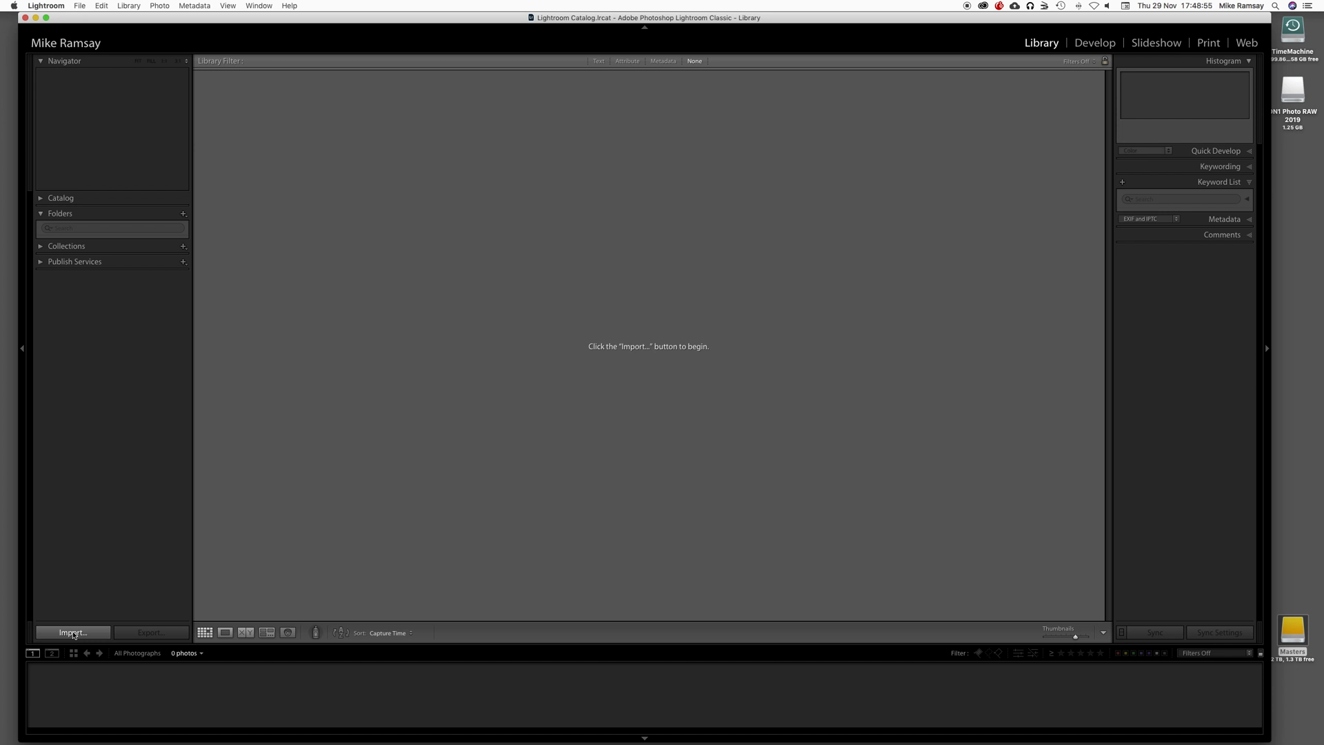
Step: Start a photo import and select the Pictures folder on the Masters drive as the source, expanding its subfolders
{"action": "left_click", "coordinate": [73, 633]}
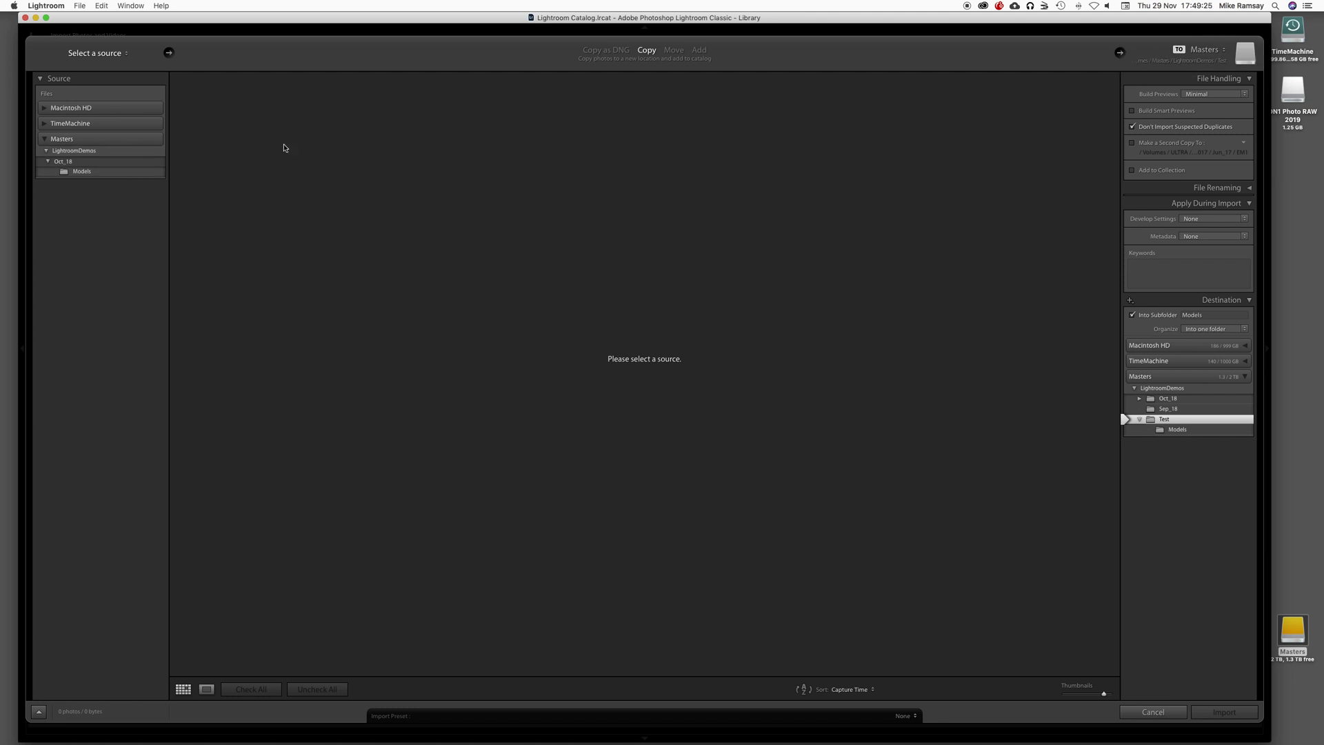
{"action": "left_click", "coordinate": [48, 153]}
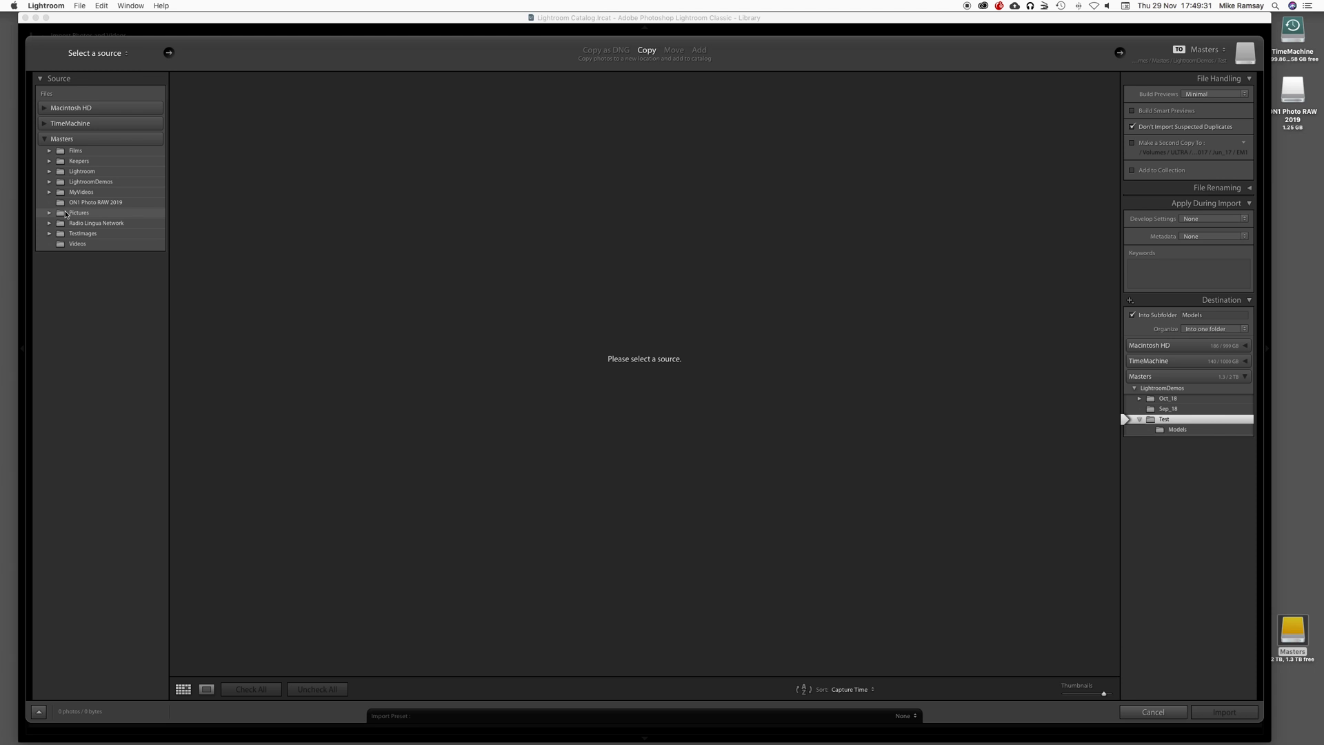
{"action": "left_click", "coordinate": [60, 215]}
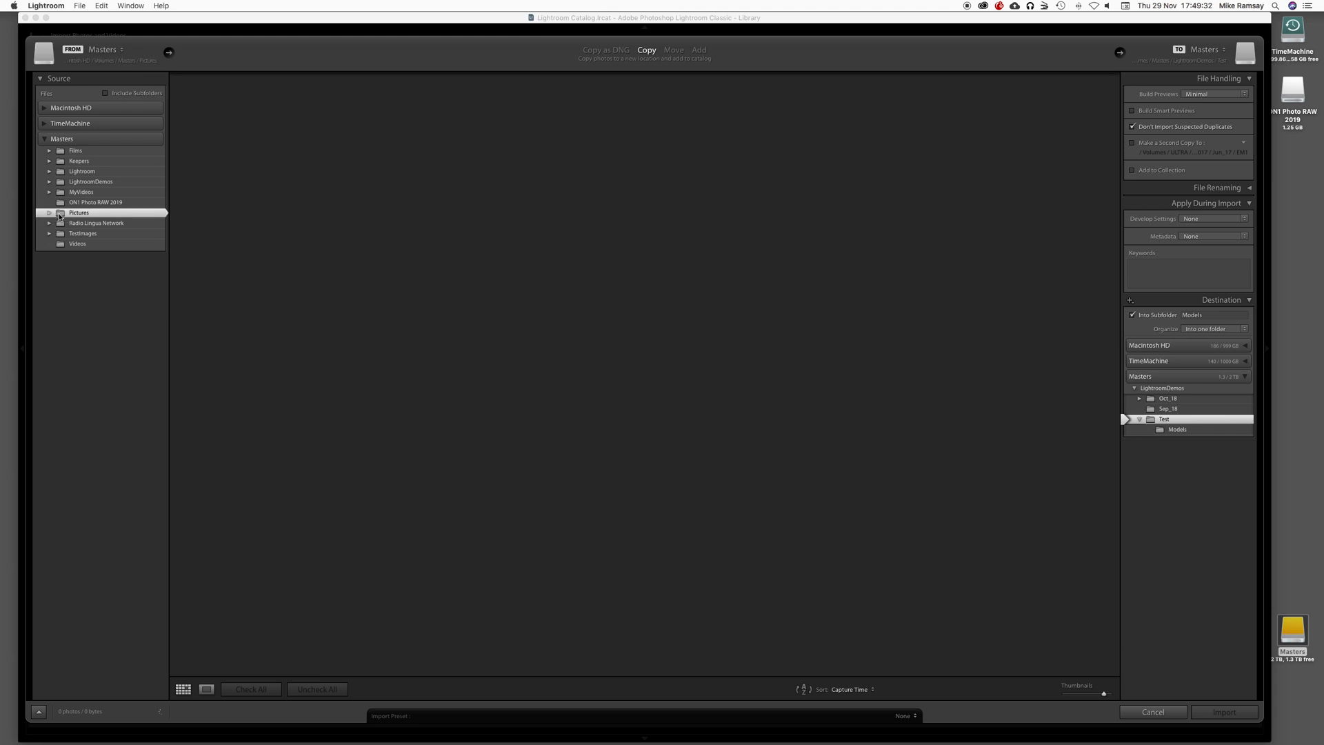
{"action": "left_click", "coordinate": [49, 212]}
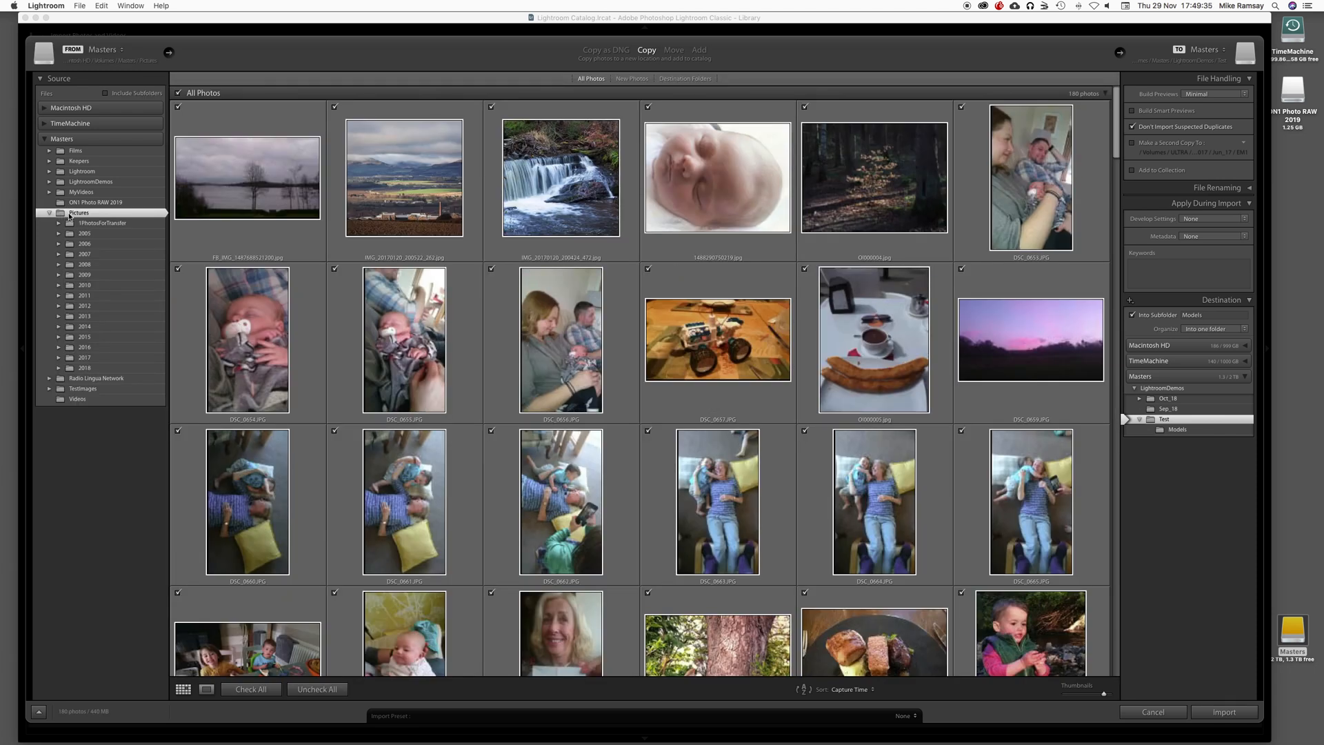
{"action": "left_click", "coordinate": [81, 214]}
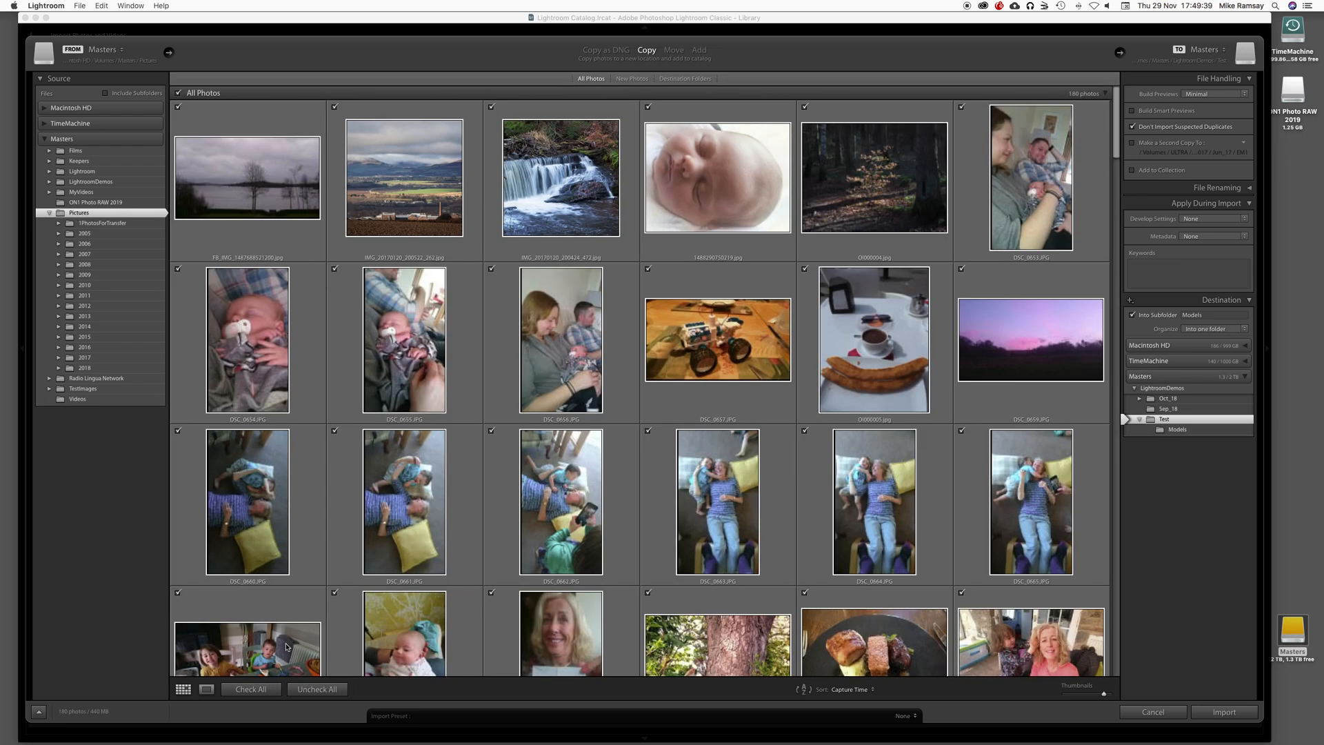
Step: Set the import method to Add and choose the LightroomDemos folder Oct_18 as the source, including its subfolders
{"action": "left_click", "coordinate": [699, 50]}
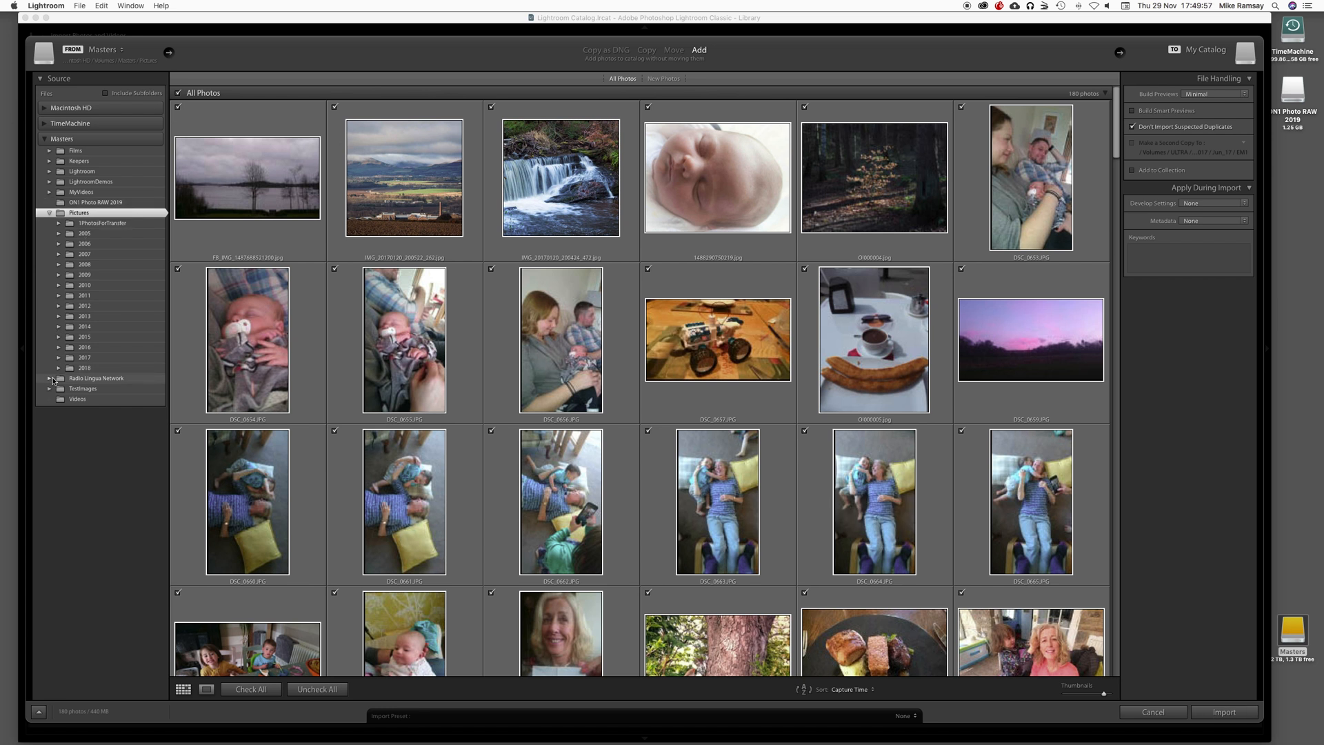
{"action": "left_click", "coordinate": [55, 183]}
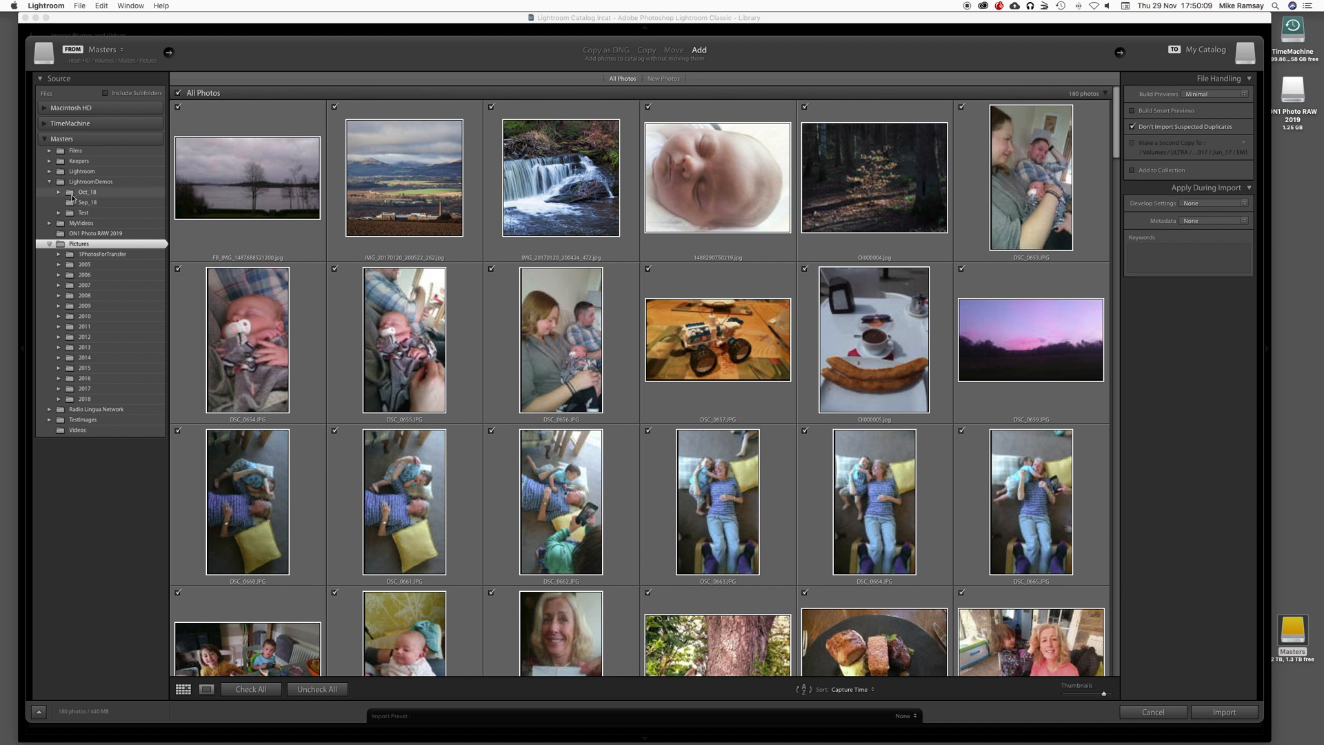
{"action": "left_click", "coordinate": [71, 197]}
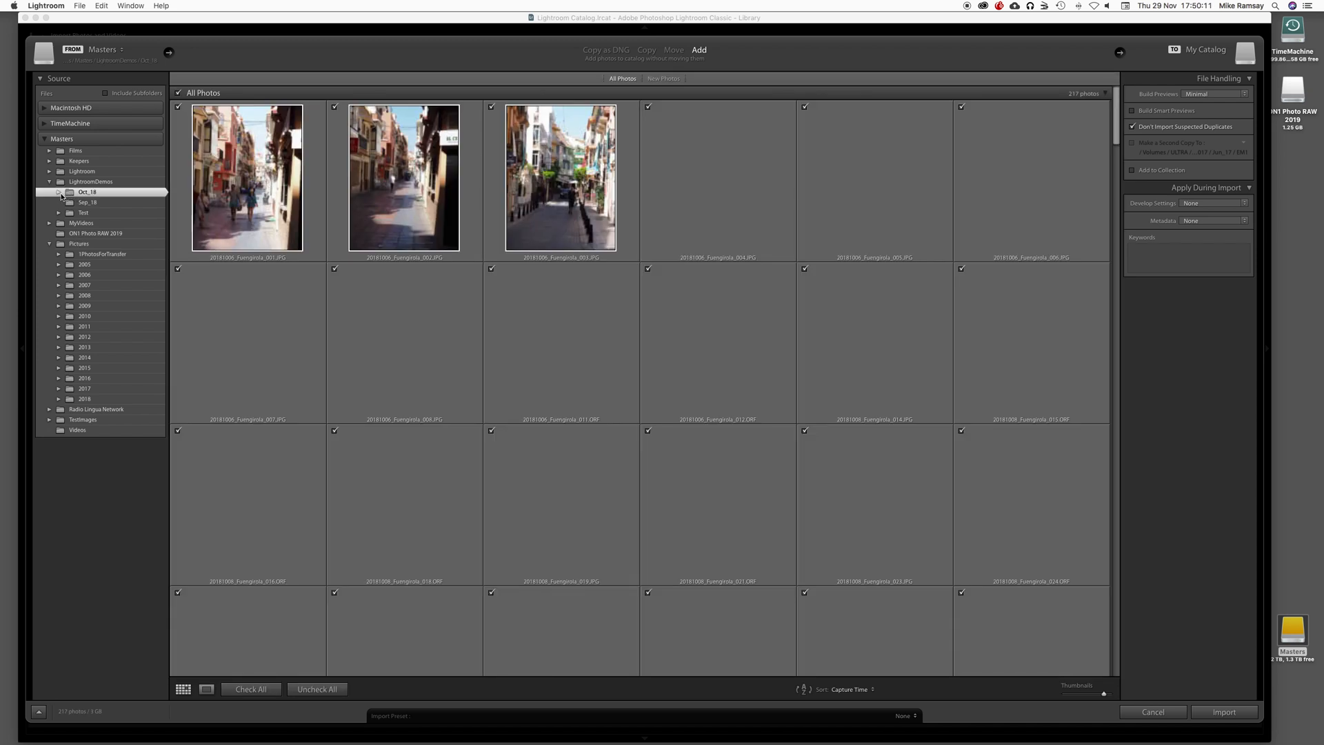
{"action": "left_click", "coordinate": [60, 194]}
{"action": "left_click", "coordinate": [74, 196]}
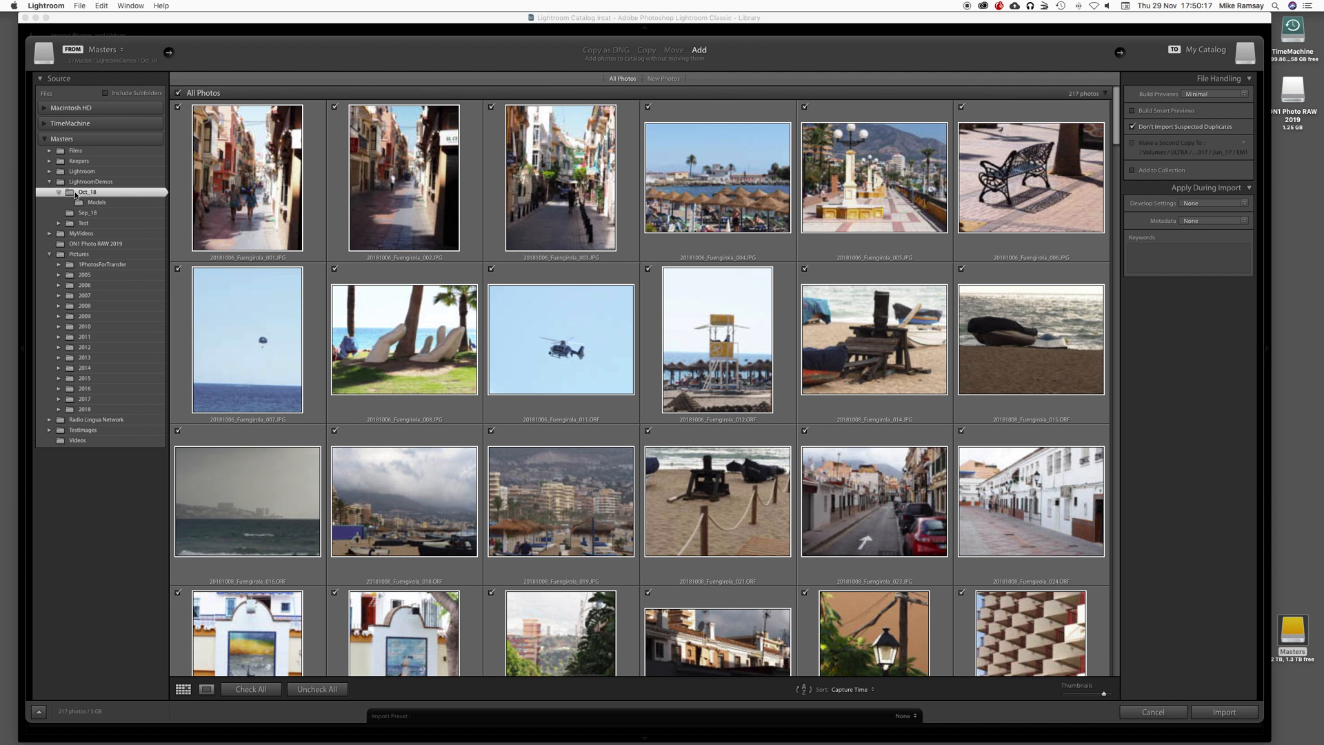
{"action": "right_click", "coordinate": [77, 194]}
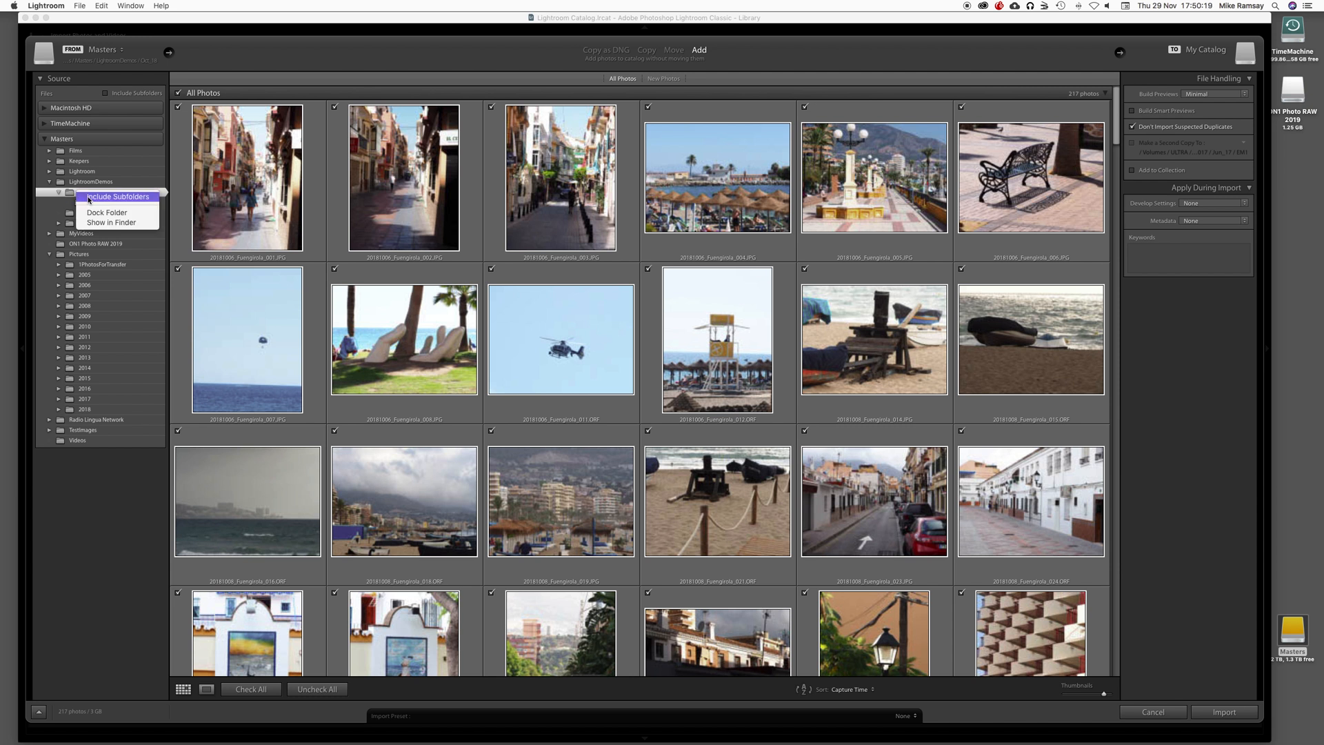
{"action": "left_click", "coordinate": [90, 198]}
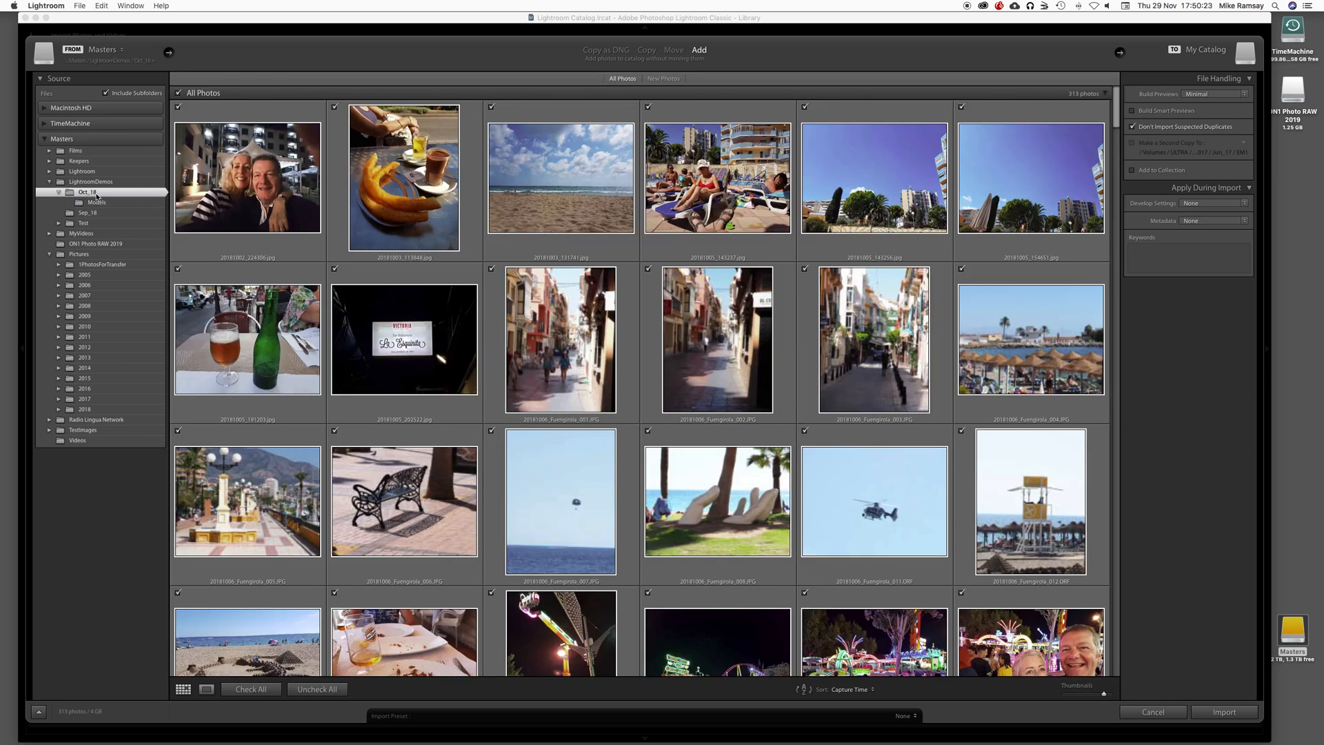
Step: Look through the Oct_18 photos and those in its Models subfolder, ending with Oct_18 as the source
{"action": "scroll", "coordinate": [535, 304], "scroll_direction": "down", "scroll_amount": 10}
{"action": "scroll", "coordinate": [535, 303], "scroll_direction": "down", "scroll_amount": 15}
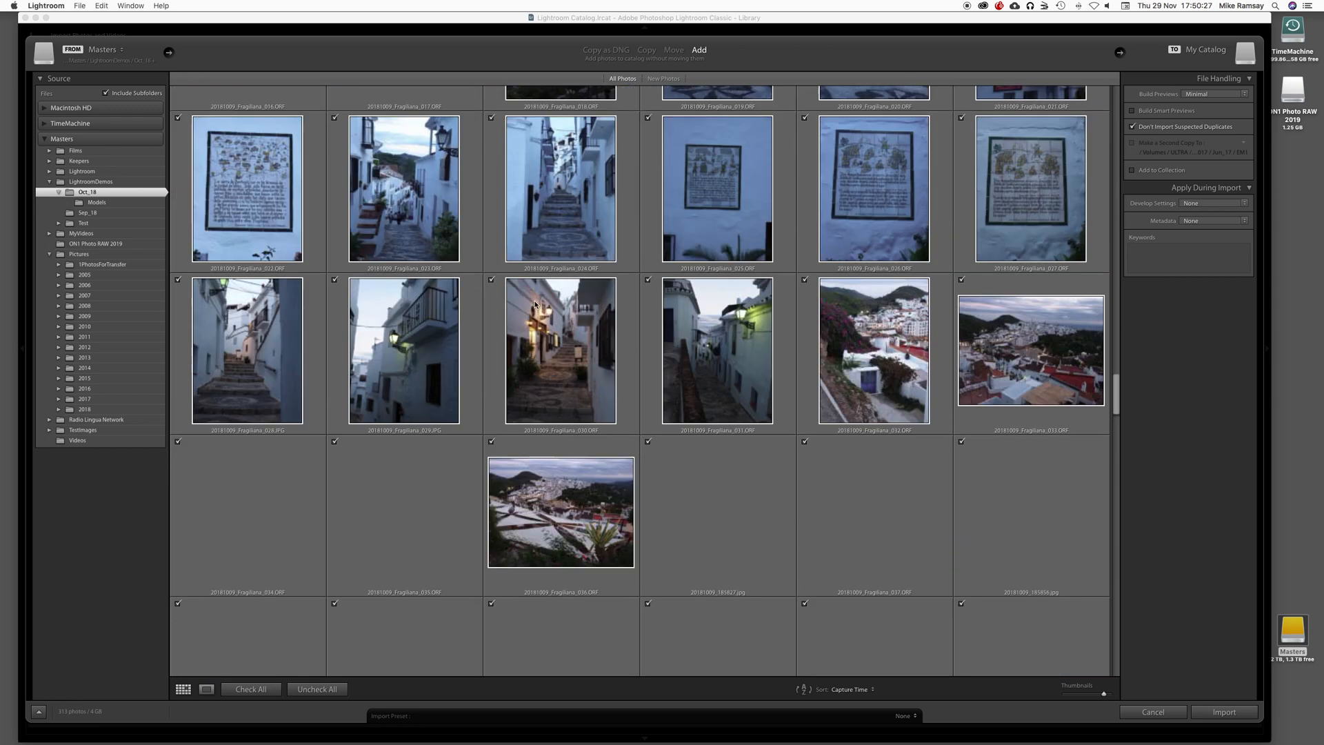
{"action": "scroll", "coordinate": [535, 304], "scroll_direction": "down", "scroll_amount": 5}
{"action": "left_click", "coordinate": [108, 202]}
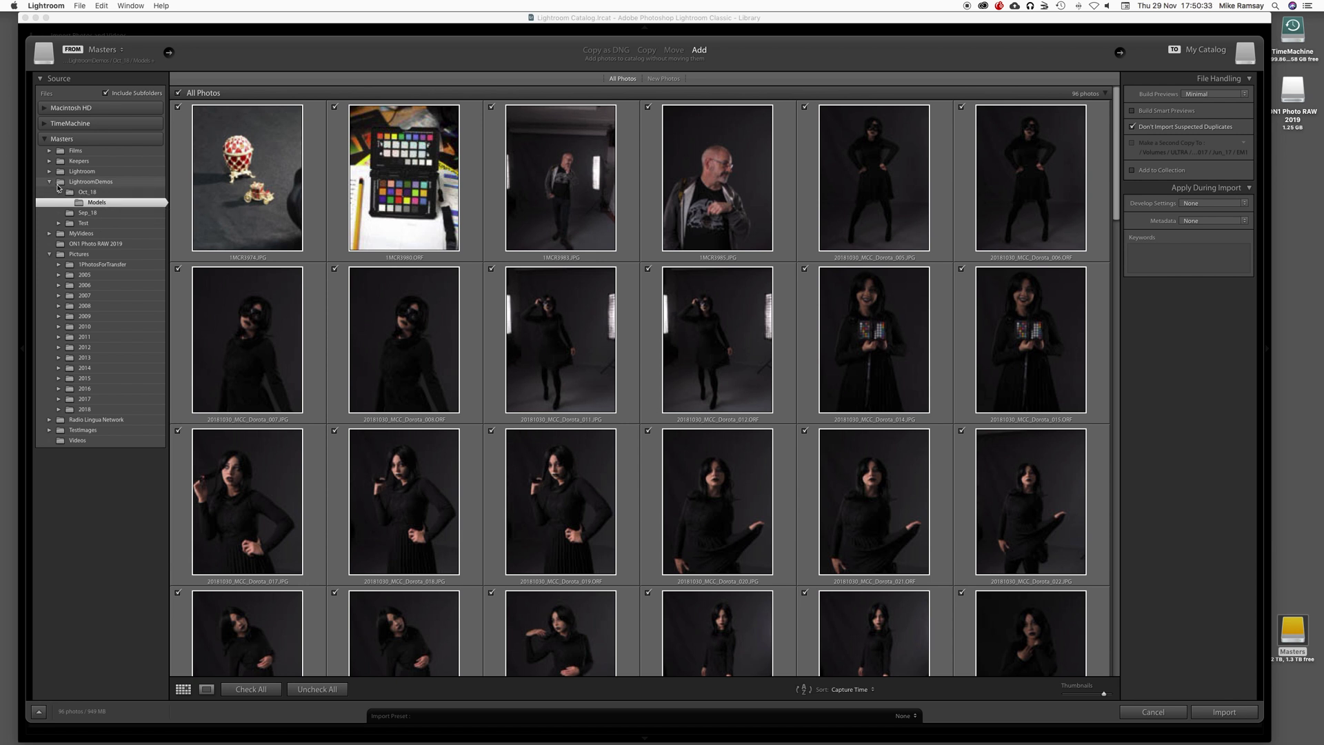
{"action": "left_click", "coordinate": [72, 194]}
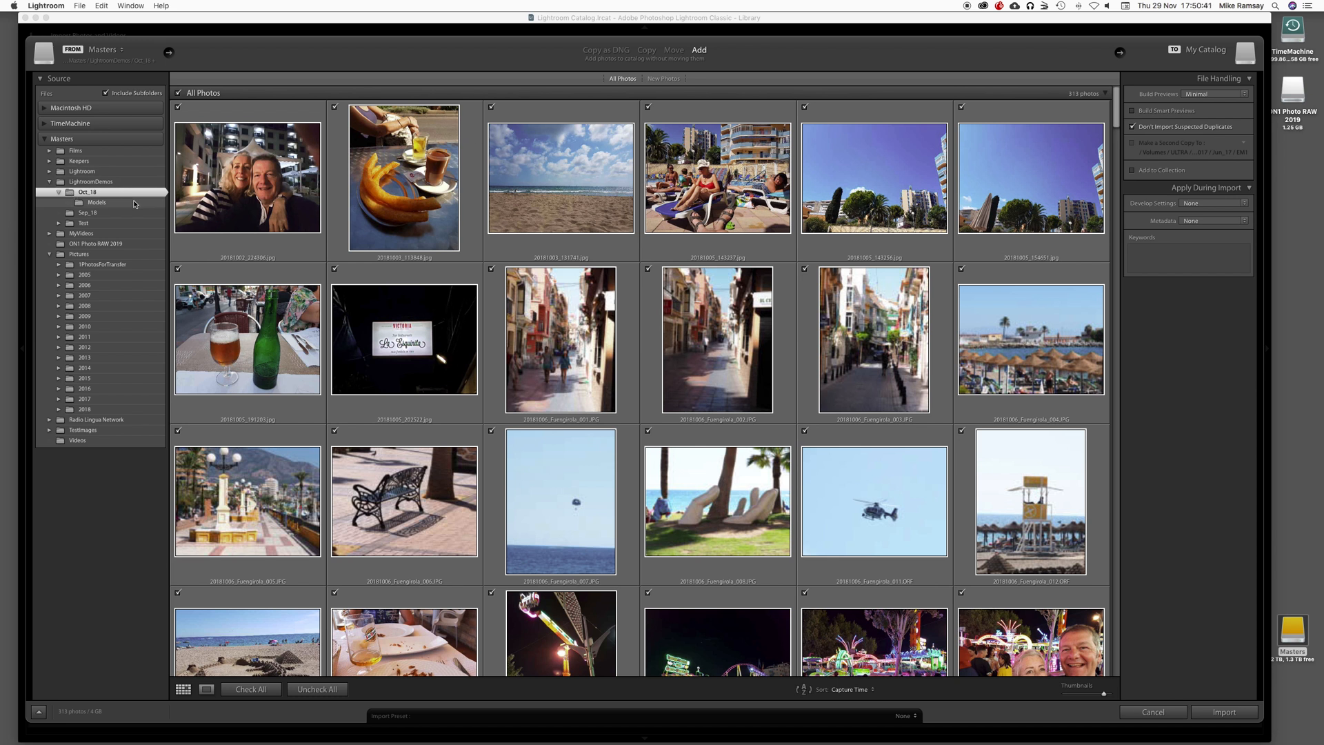
Step: Switch the import method to Copy to view its options and return it to Add
{"action": "left_click", "coordinate": [647, 50]}
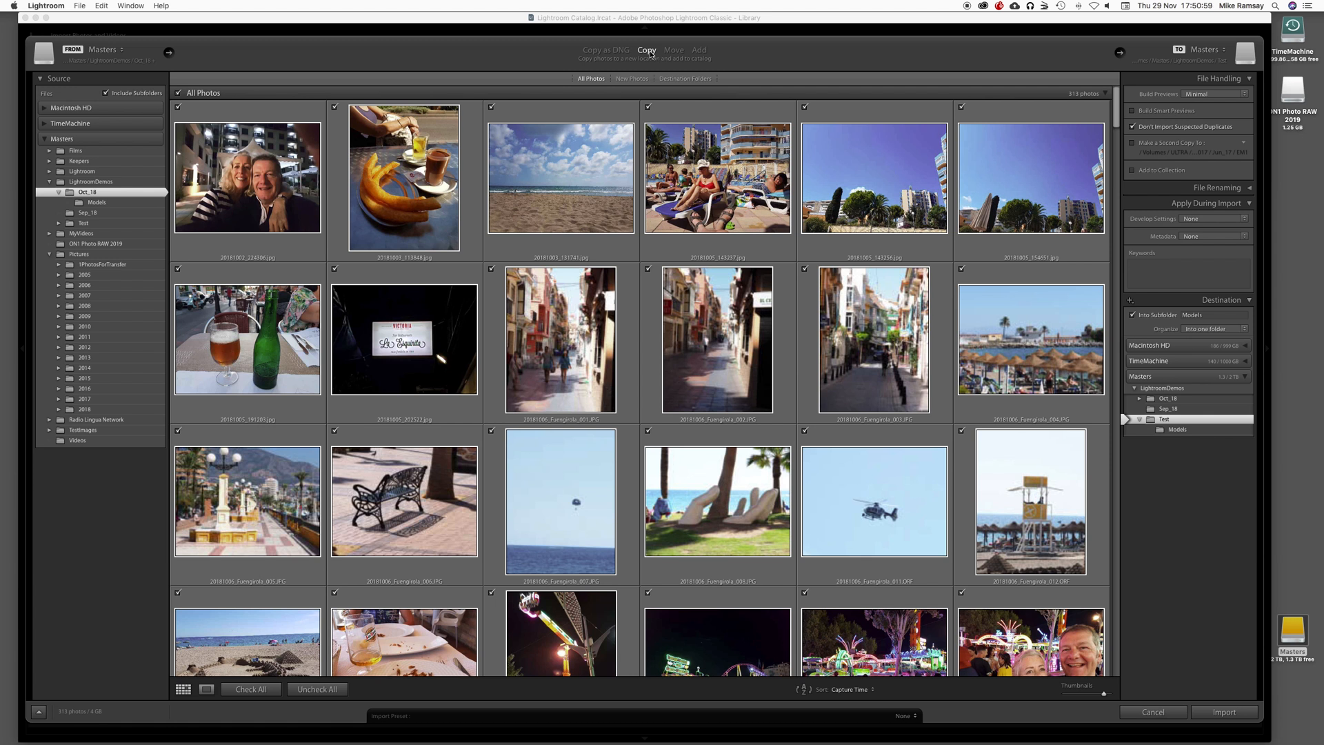
{"action": "left_click", "coordinate": [700, 51]}
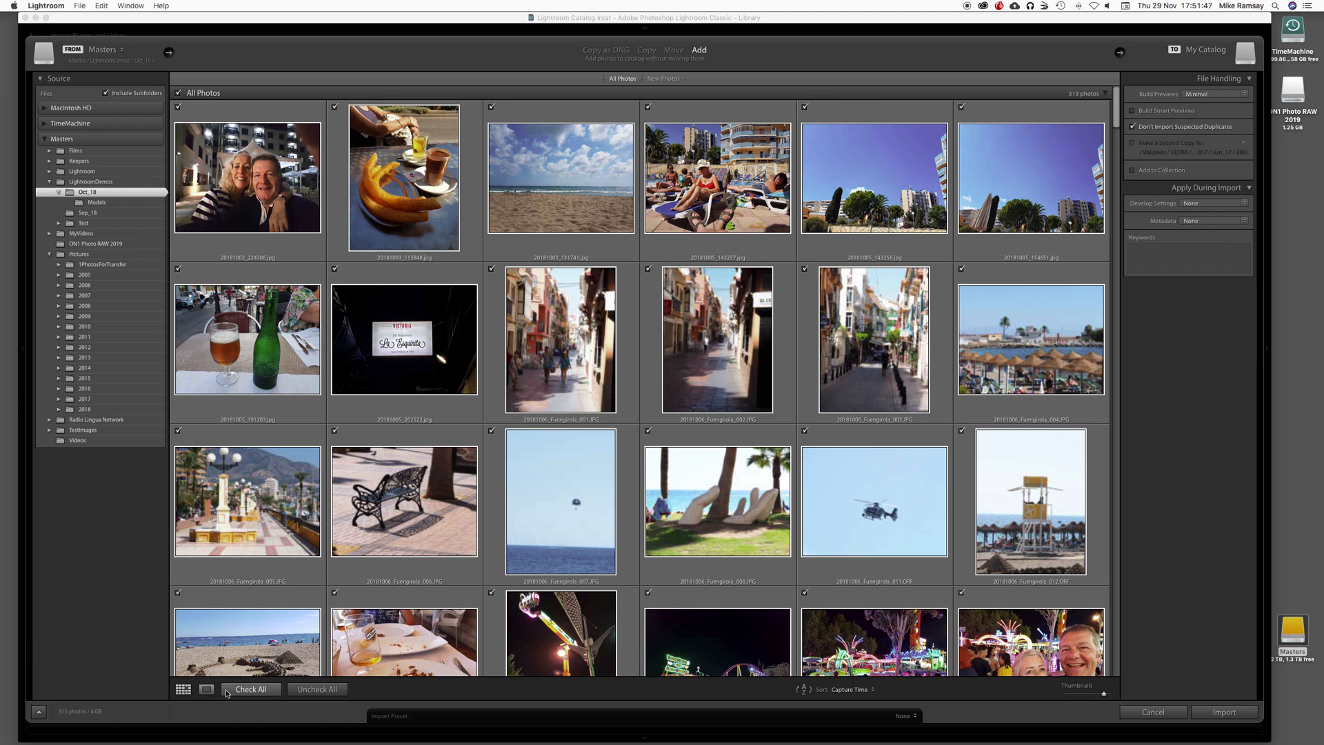
Step: Exclude the first three photos from the import and include them again
{"action": "left_click", "coordinate": [431, 184]}
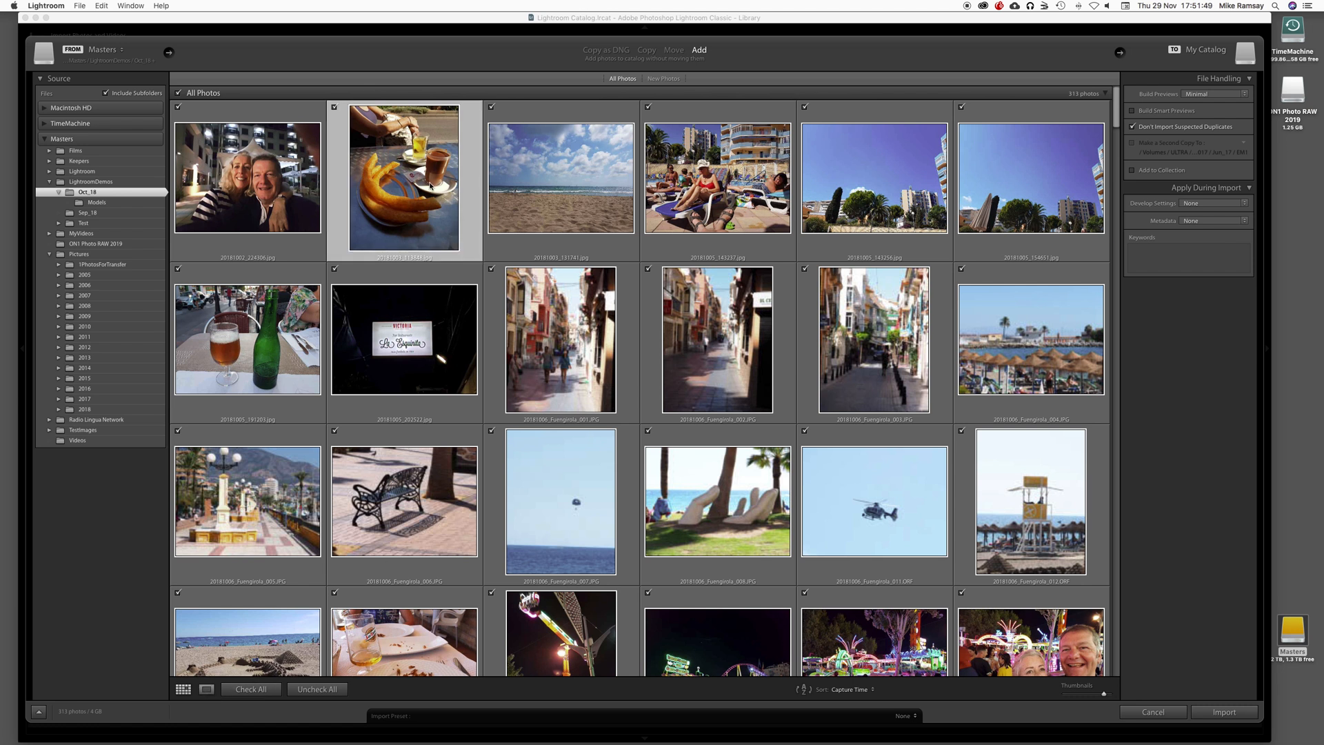
{"action": "left_click", "coordinate": [335, 107]}
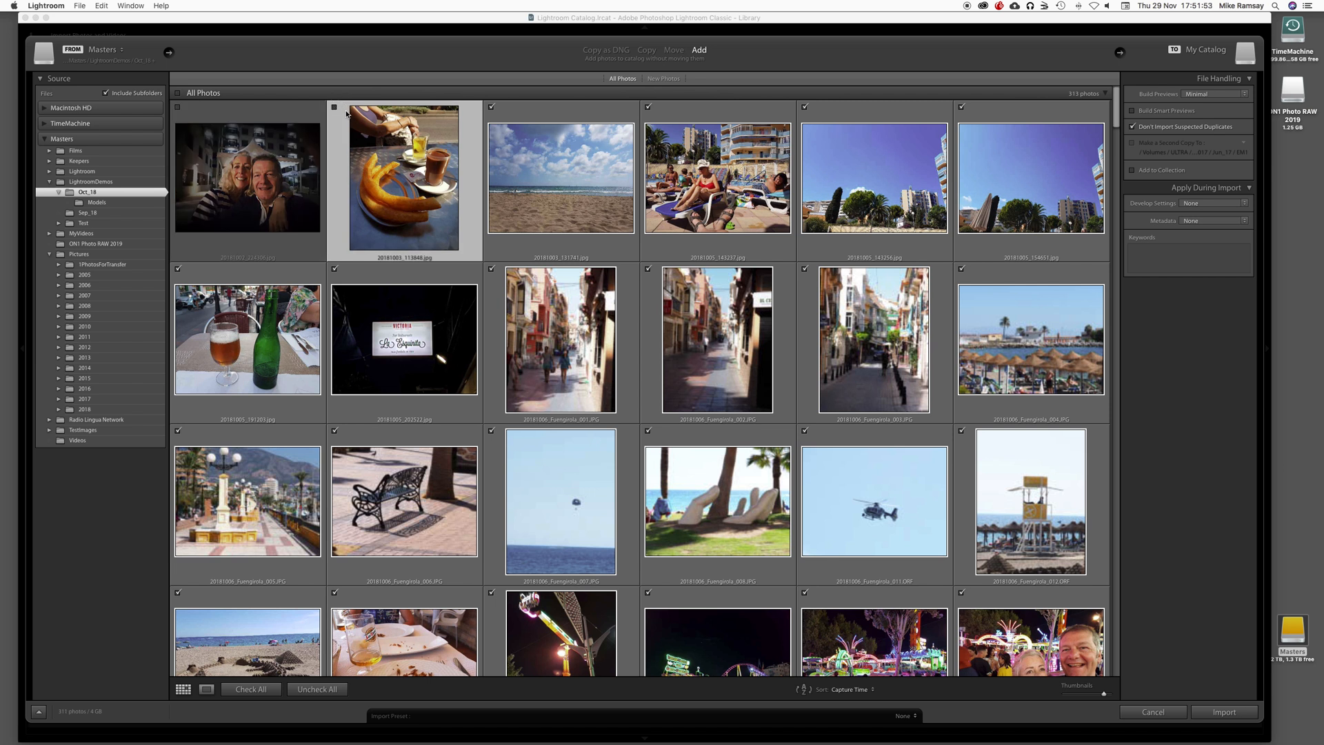
{"action": "left_click", "coordinate": [334, 108]}
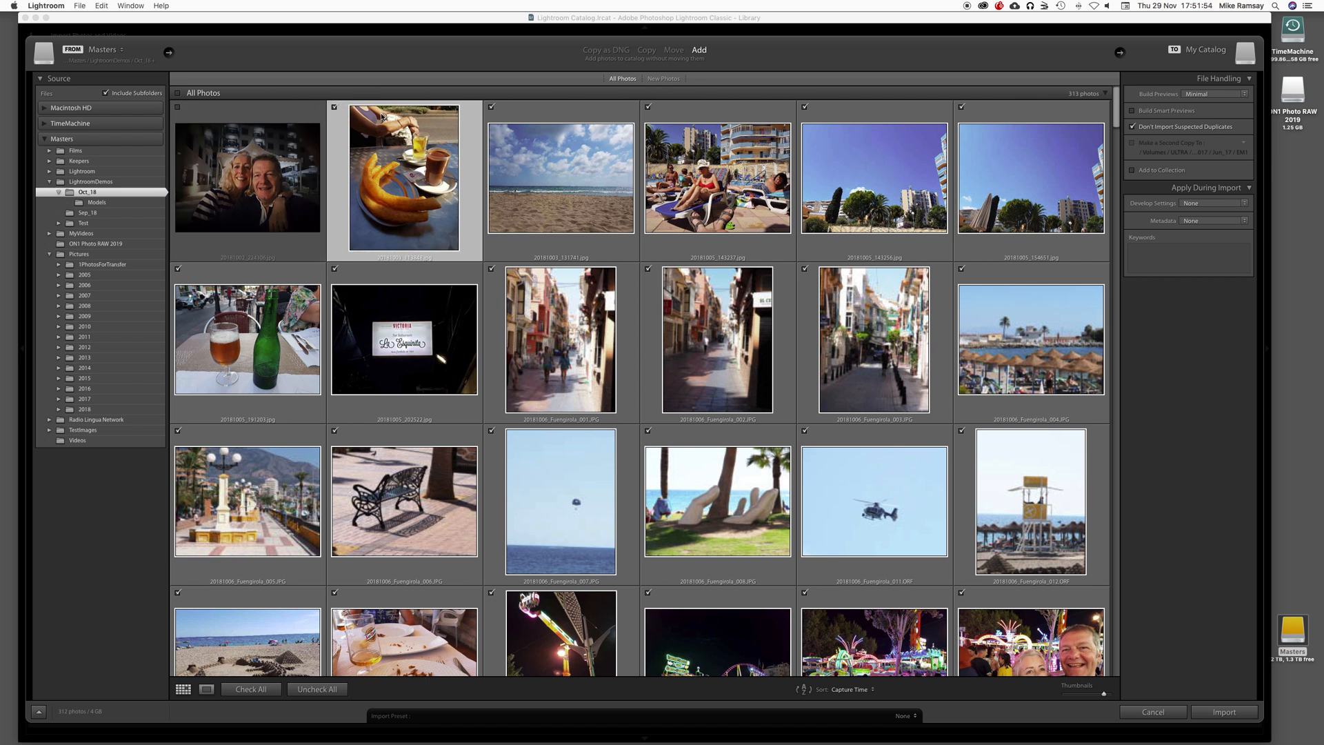
{"action": "left_click", "coordinate": [490, 107]}
{"action": "left_click", "coordinate": [334, 108]}
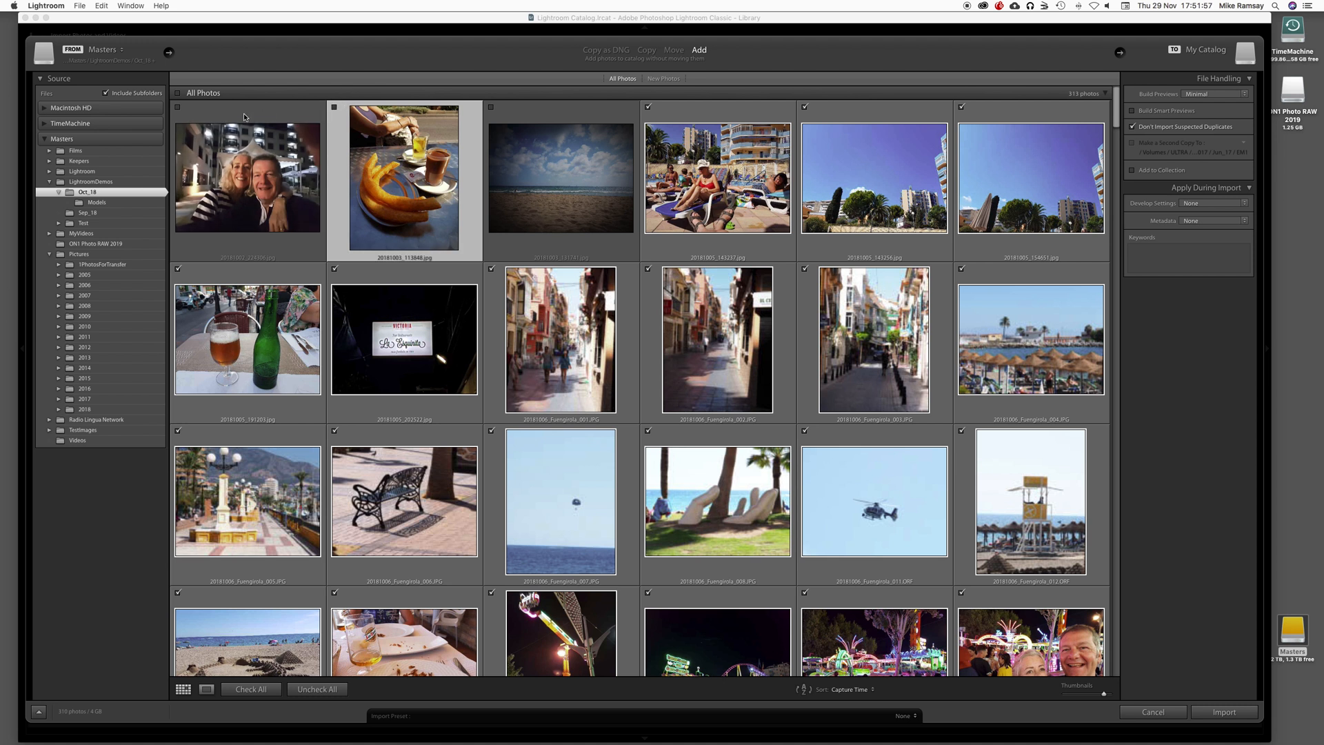
{"action": "left_click", "coordinate": [334, 108]}
{"action": "left_click", "coordinate": [491, 107]}
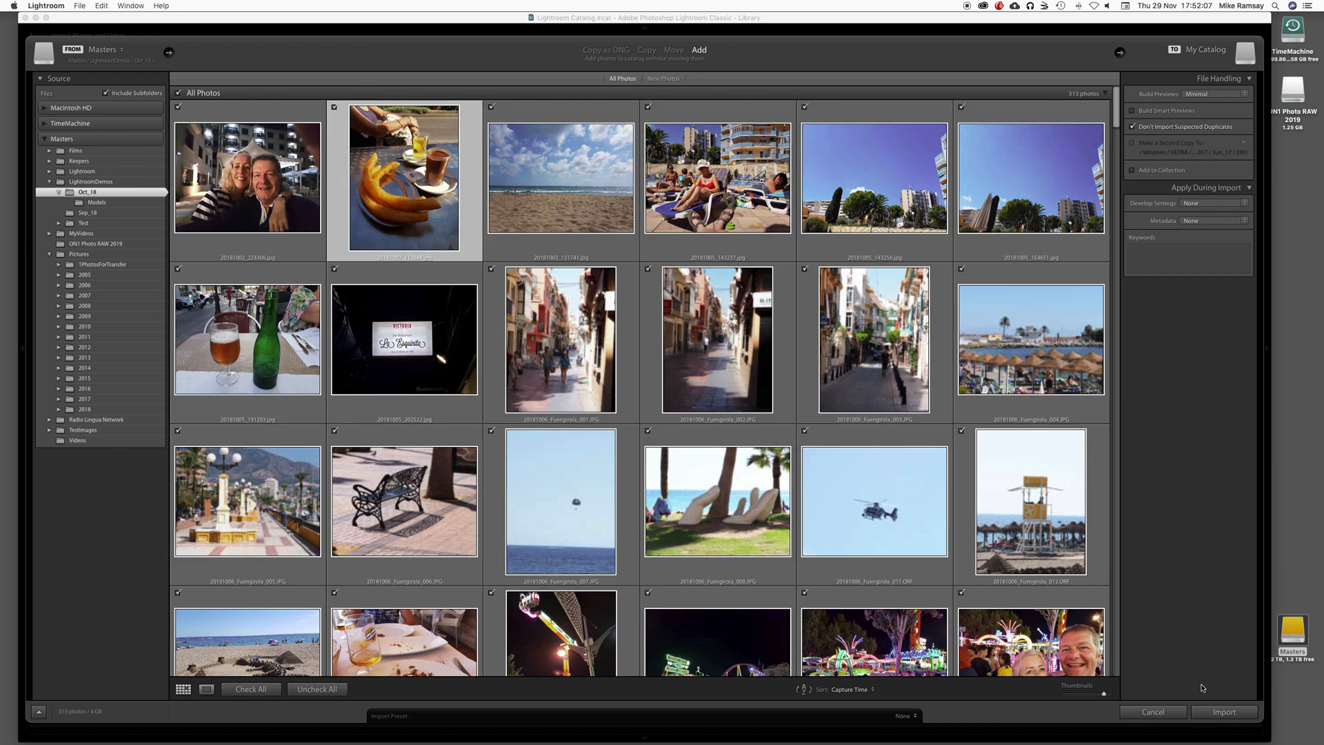
Step: Import the Oct_18 photos at their current location and disable address lookup
{"action": "left_click", "coordinate": [1217, 711]}
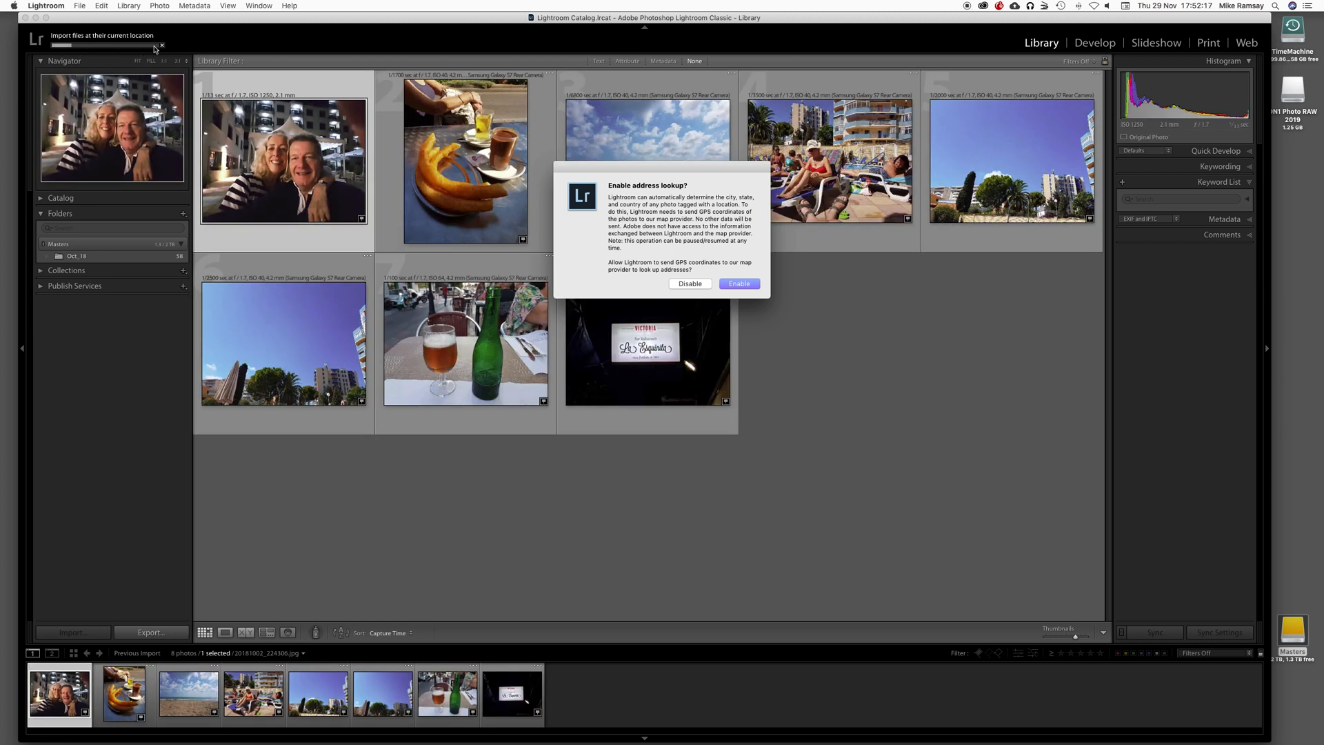
{"action": "left_click", "coordinate": [690, 283]}
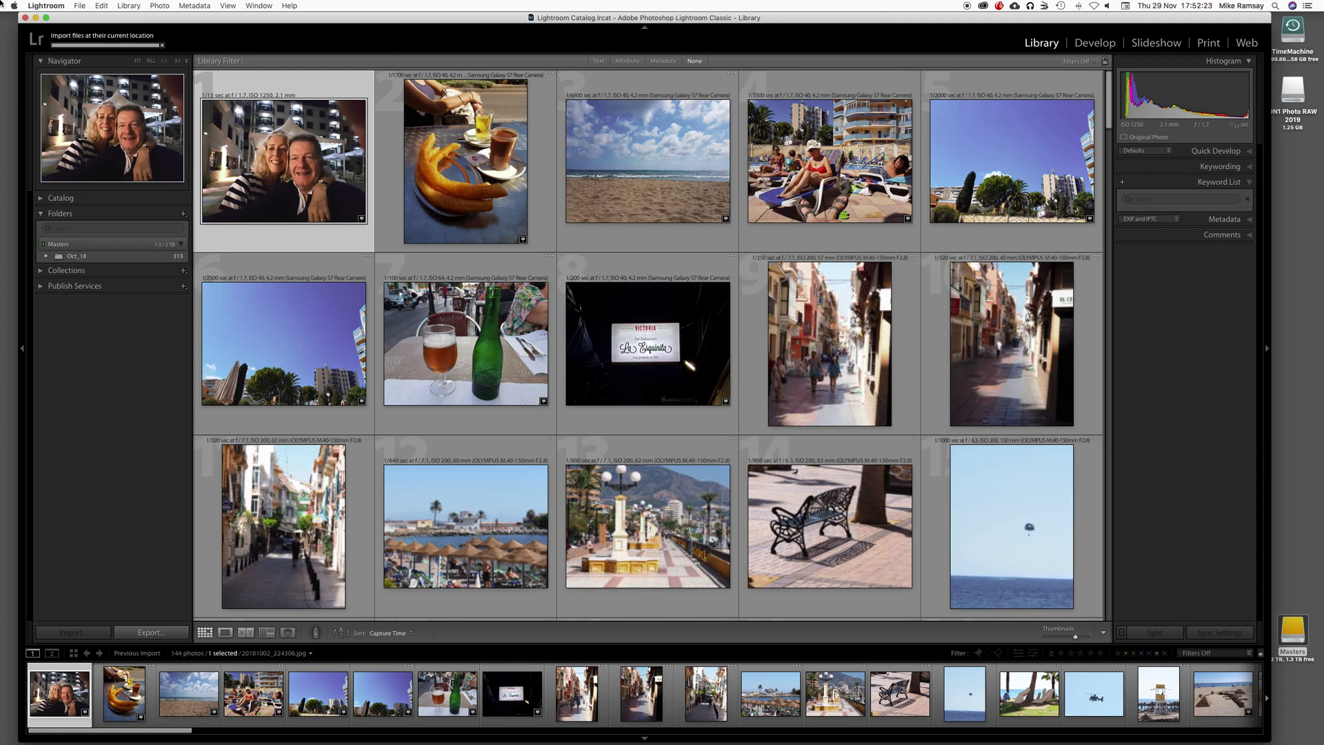
{"action": "left_click", "coordinate": [61, 40]}
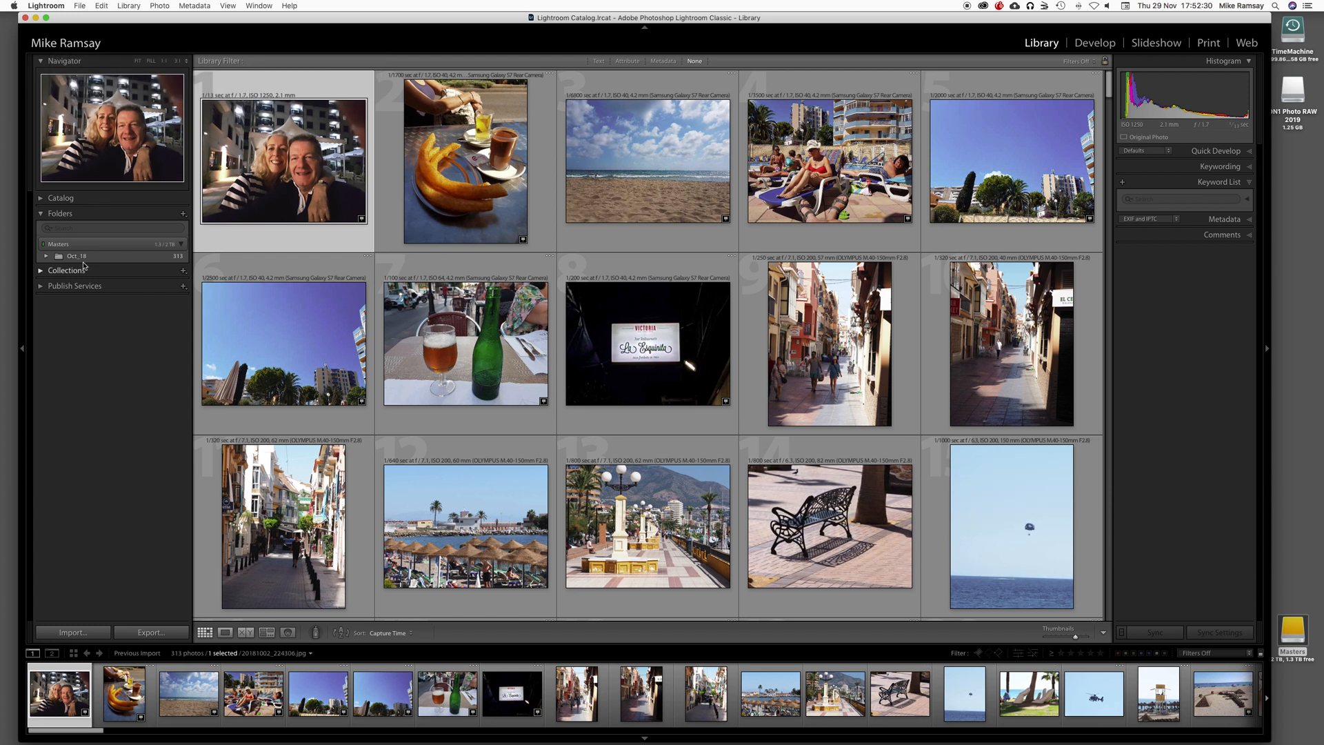
Step: Expand the imported Oct_18 folder and show the photos in its Models subfolder
{"action": "left_click", "coordinate": [46, 256]}
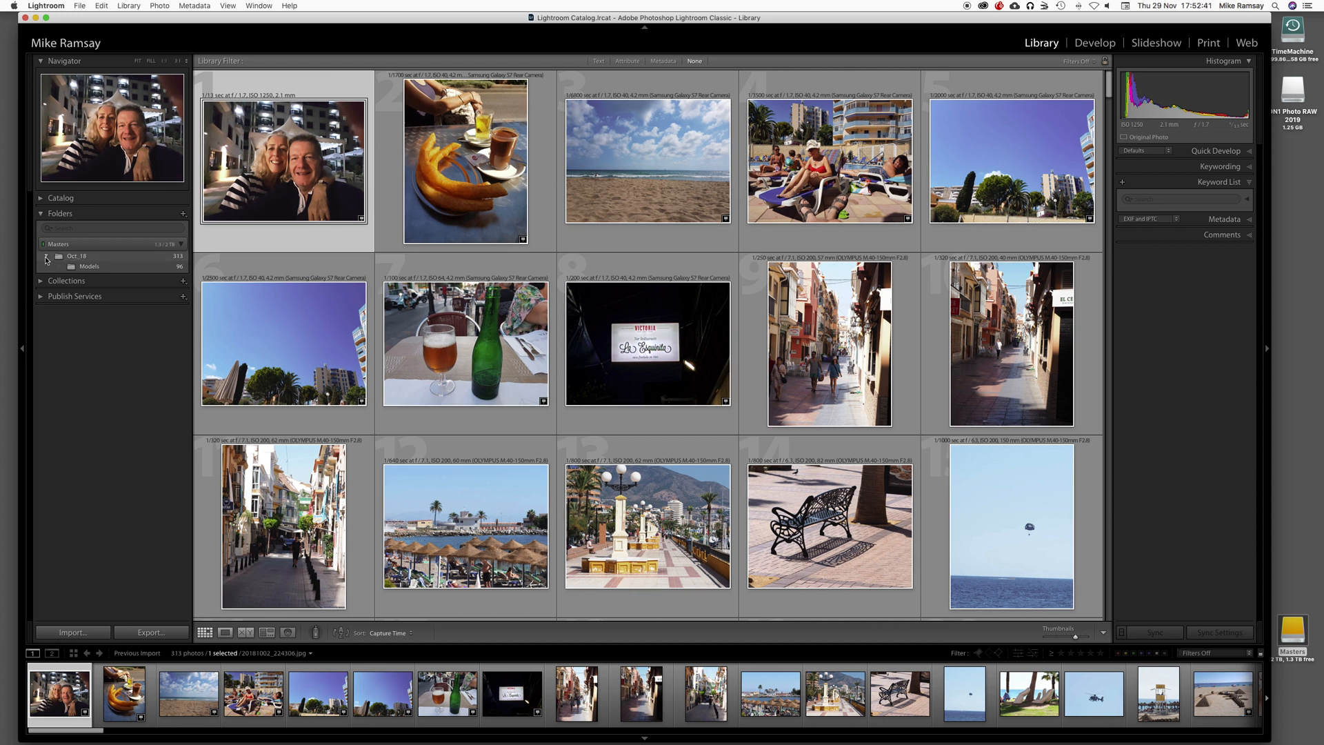
{"action": "left_click", "coordinate": [85, 267]}
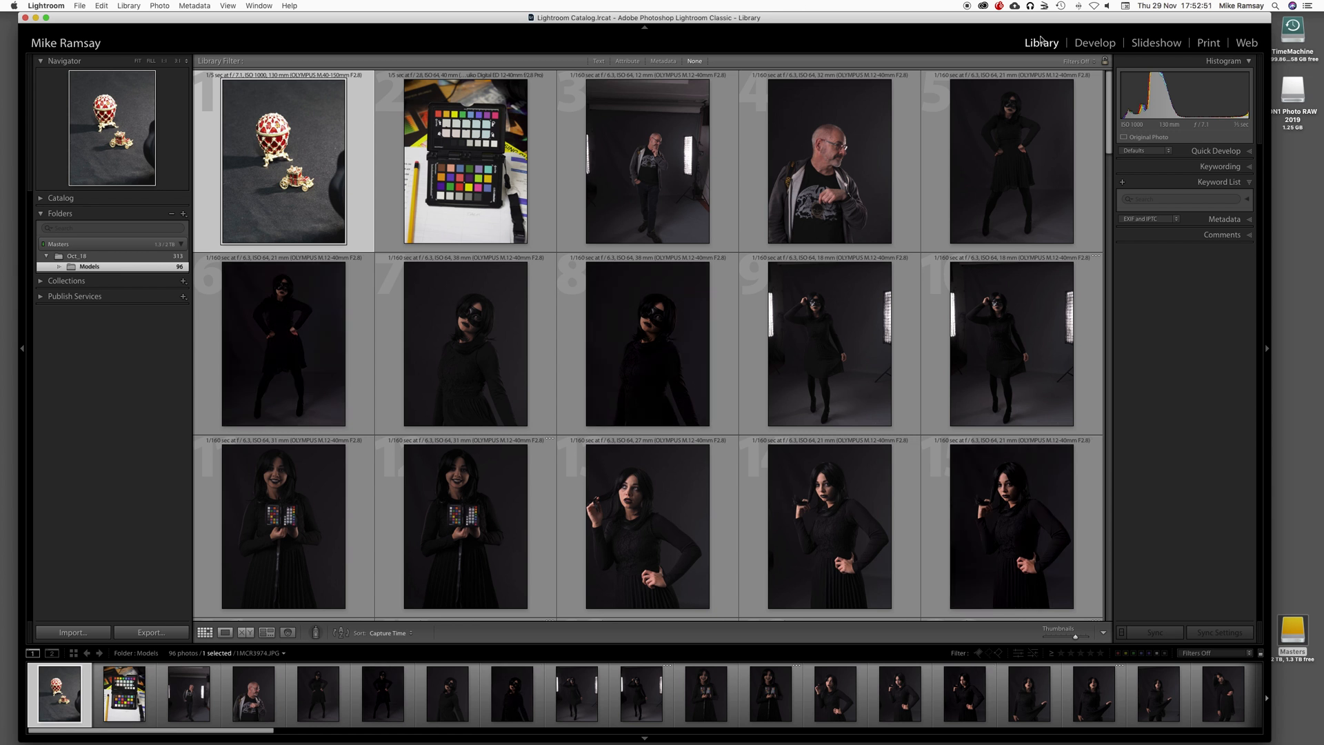
Step: Open 1MCR3974.JPG in the Develop module and inspect the miniature carriage up close before returning to the full view
{"action": "key", "text": "d"}
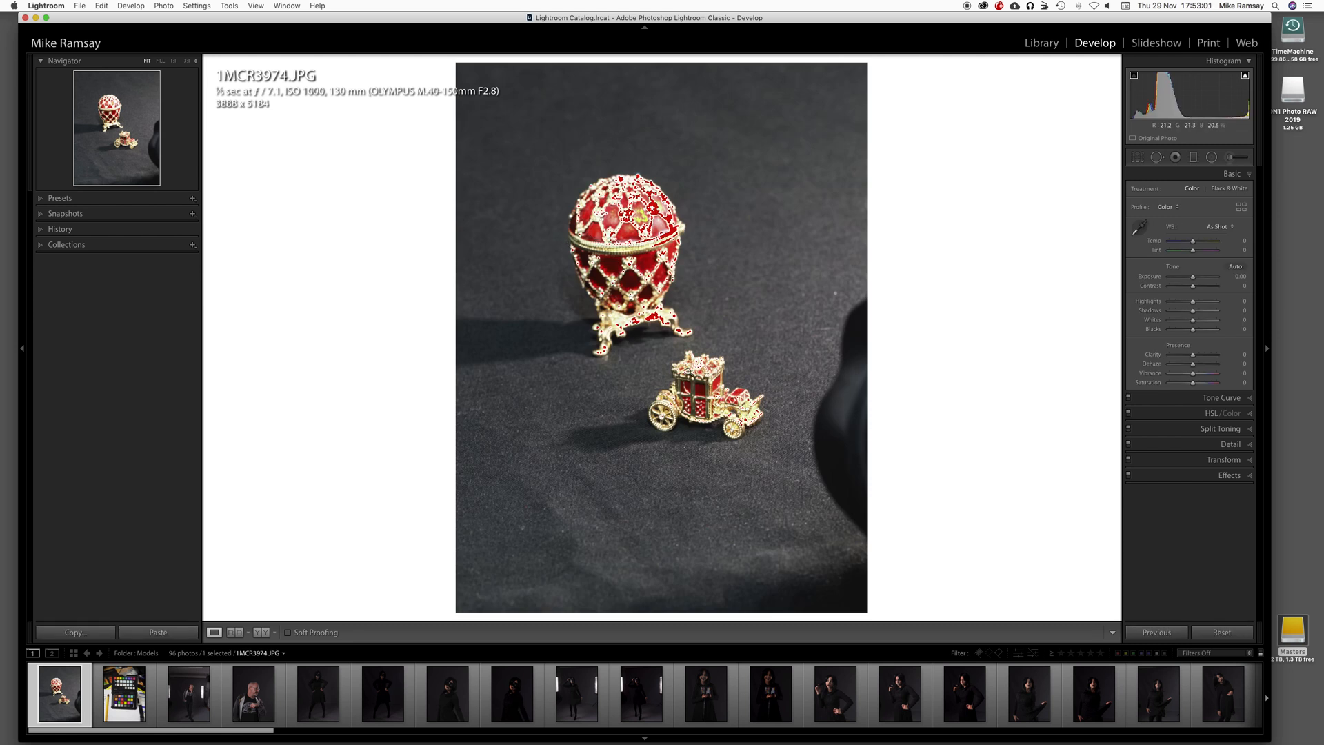
{"action": "left_click", "coordinate": [697, 392]}
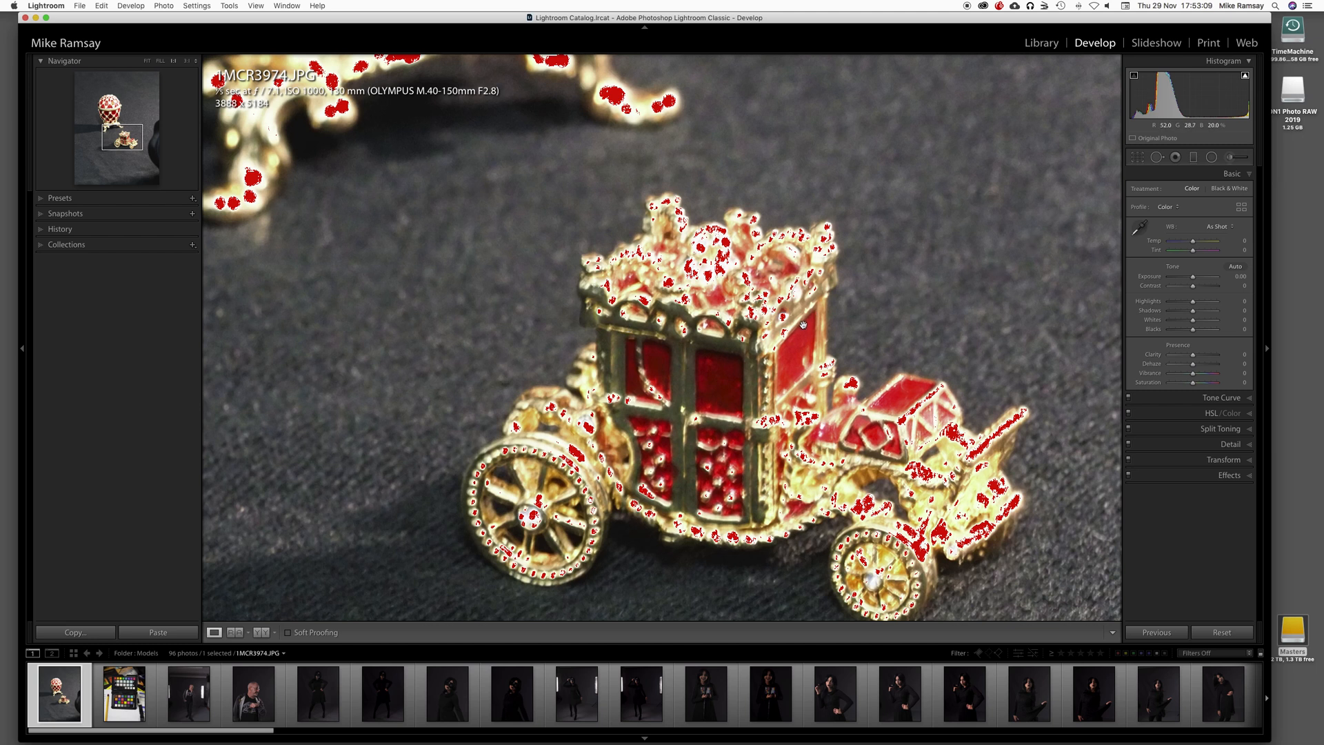
{"action": "left_click", "coordinate": [767, 352]}
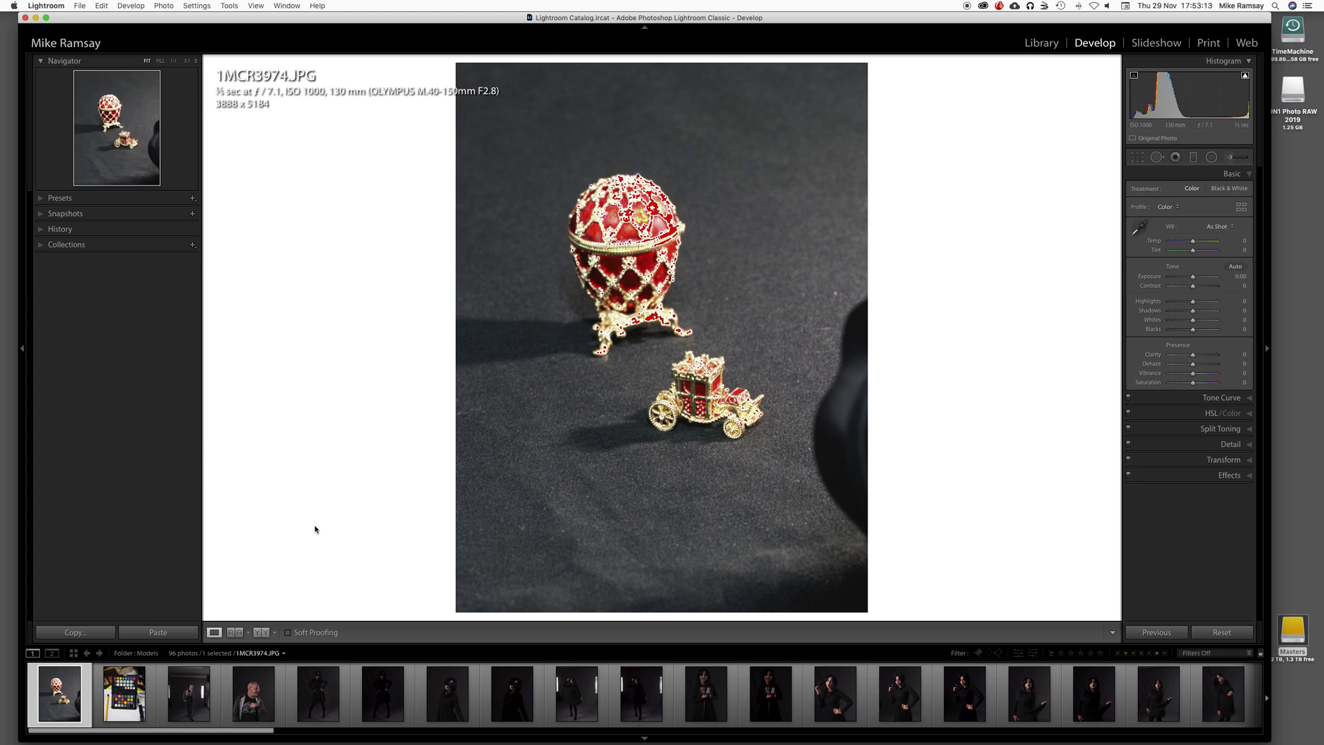
Step: Return to the Library grid, reopen Develop, and view the fifth photo of the masked model before going back to 1MCR3974.JPG
{"action": "key", "text": "g"}
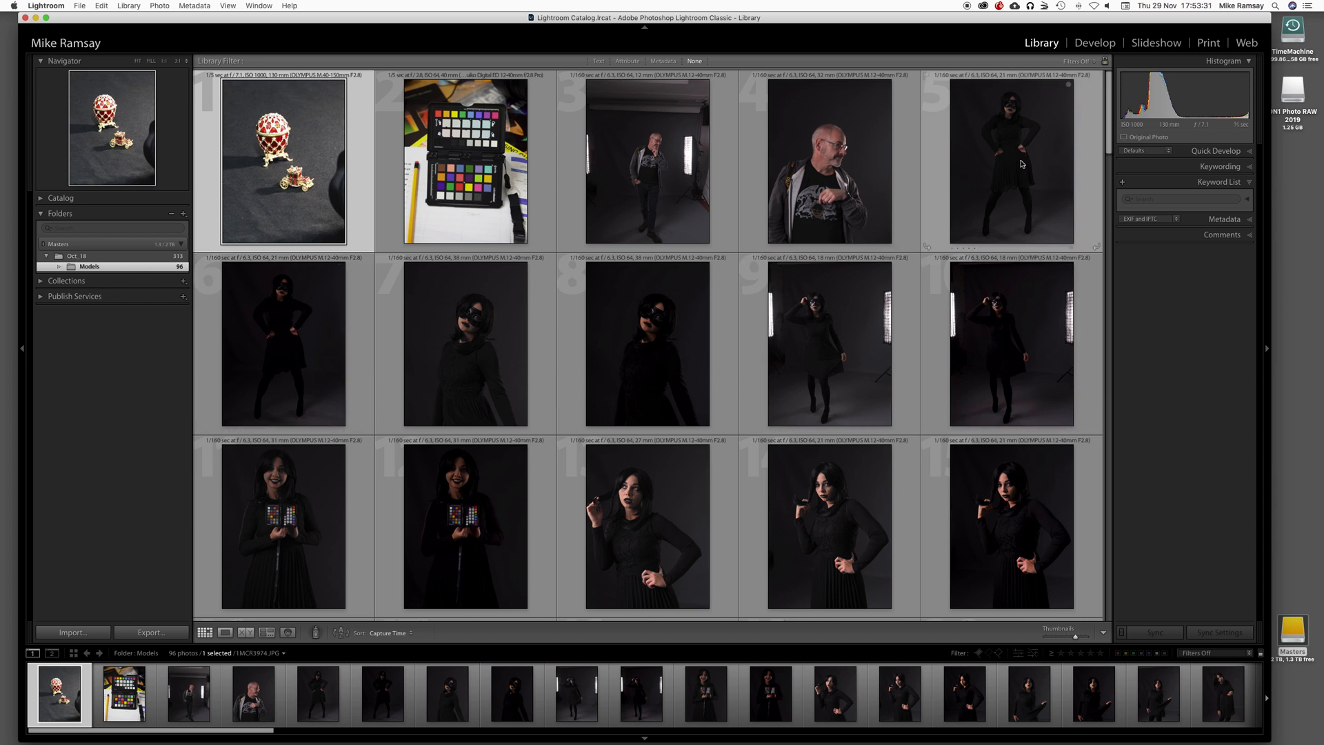
{"action": "left_click", "coordinate": [1096, 43]}
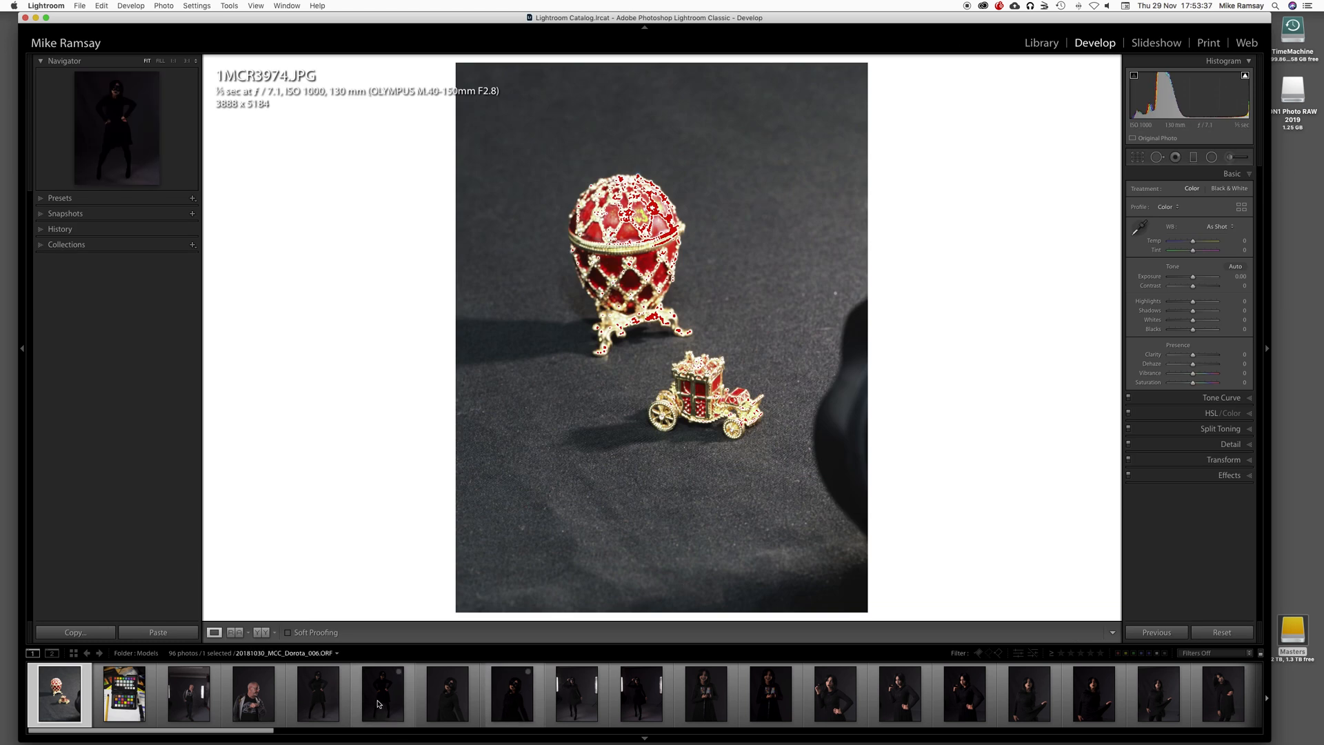
{"action": "left_click", "coordinate": [310, 703]}
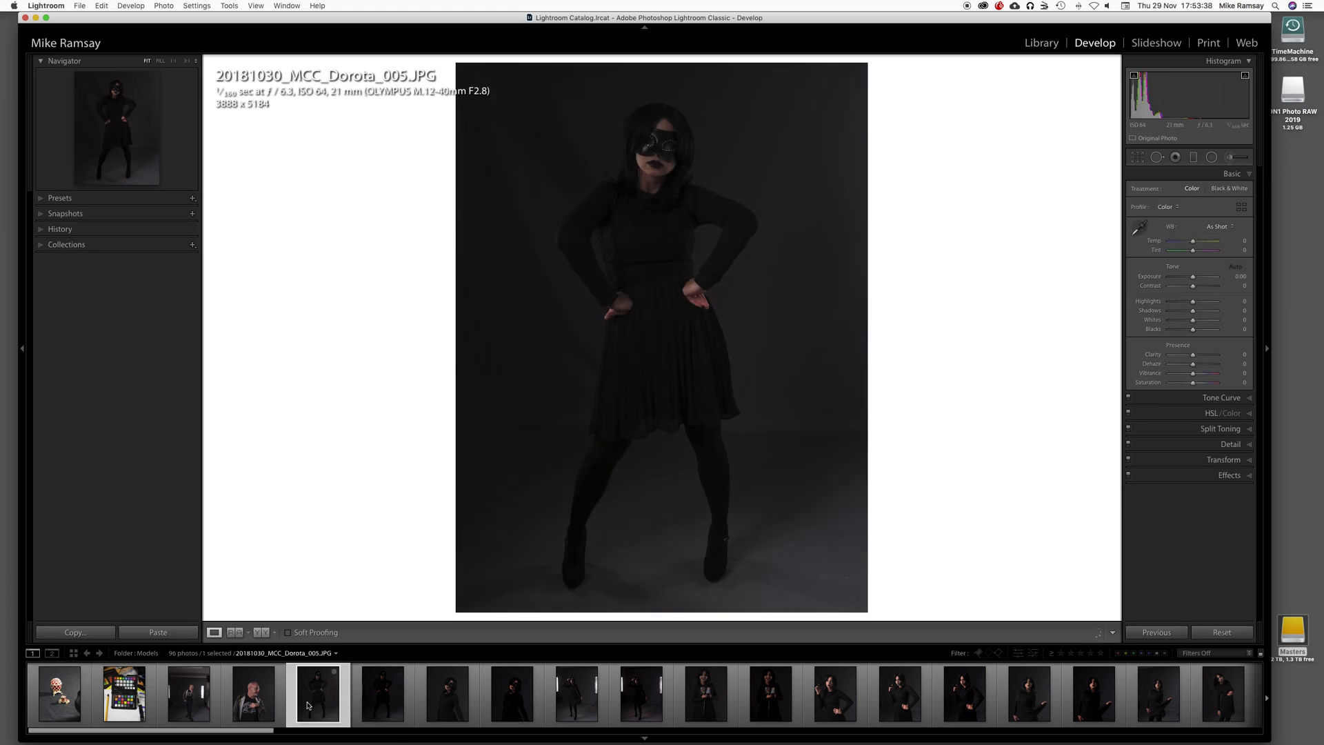
{"action": "left_click", "coordinate": [62, 702]}
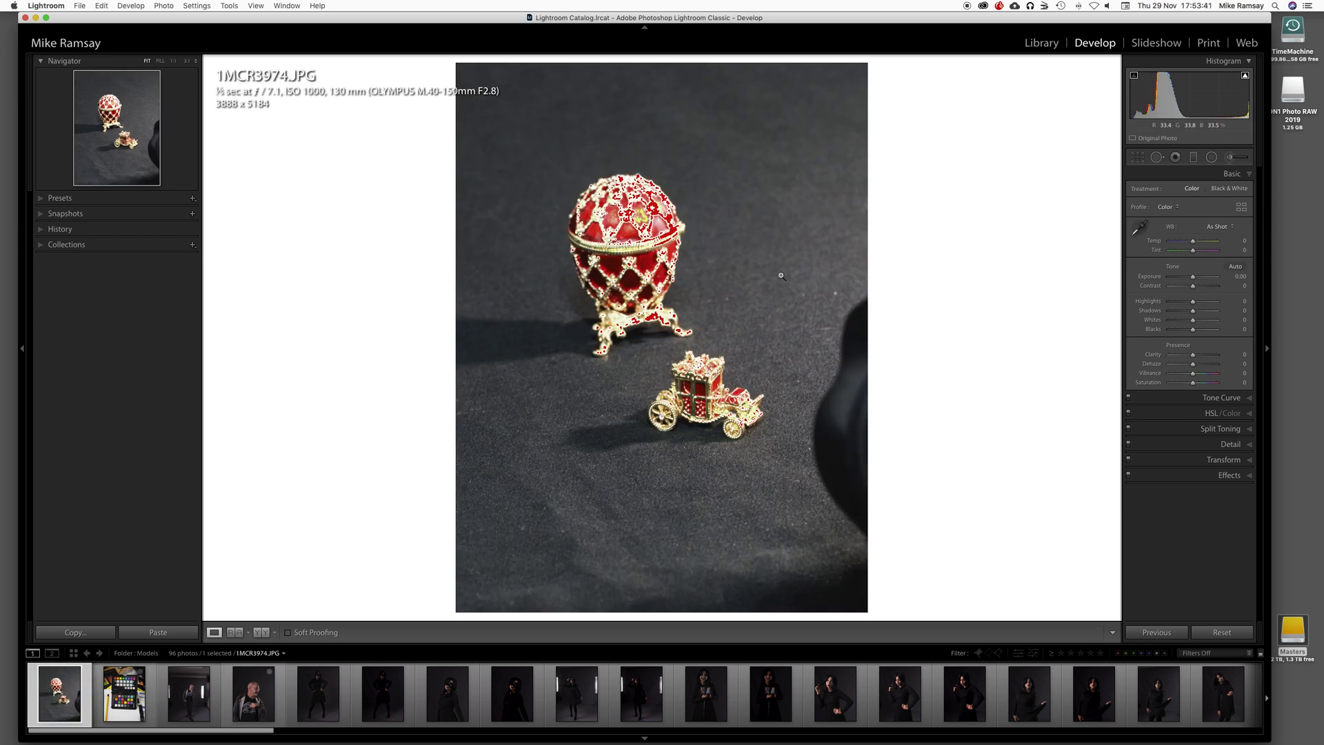
Step: Brighten 1MCR3974.JPG by raising its exposure to +3.05 and reducing its highlights to -100
{"action": "left_click_drag", "start_coordinate": [1192, 276], "coordinate": [1208, 279]}
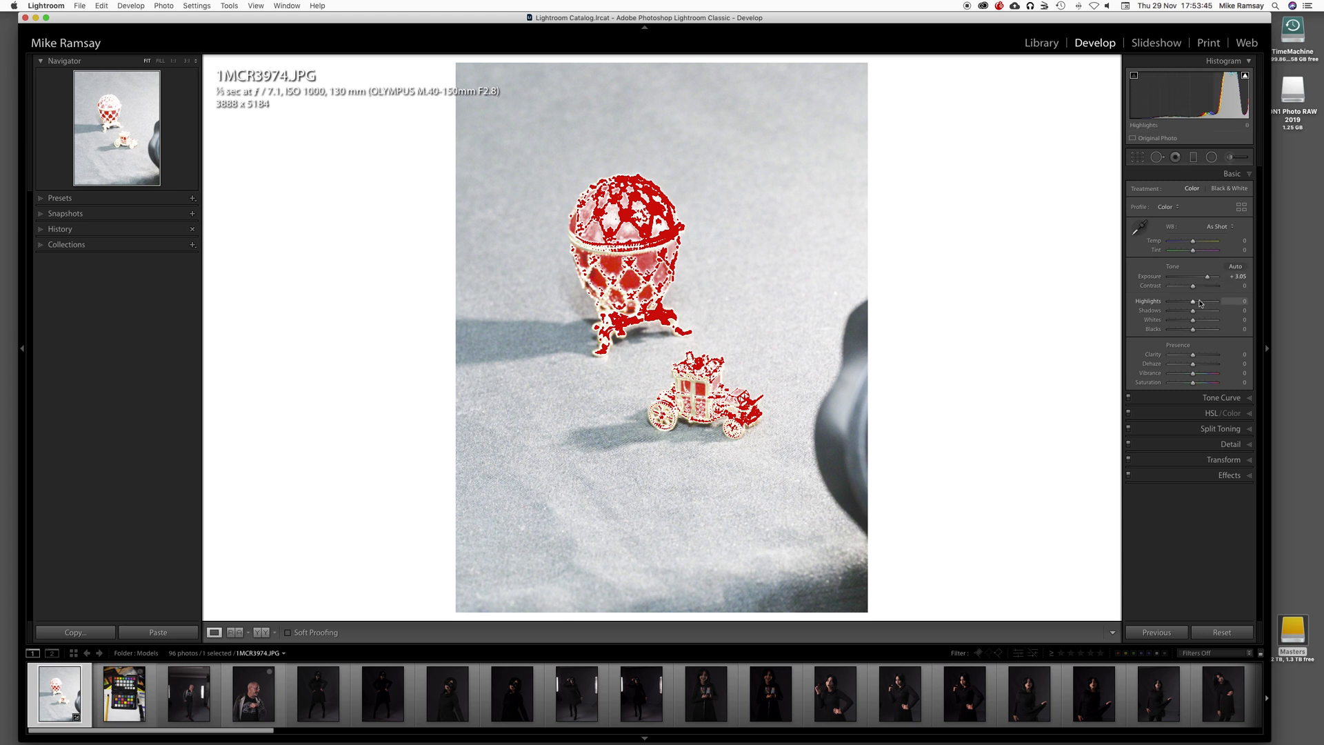
{"action": "left_click_drag", "start_coordinate": [1193, 302], "coordinate": [1159, 307]}
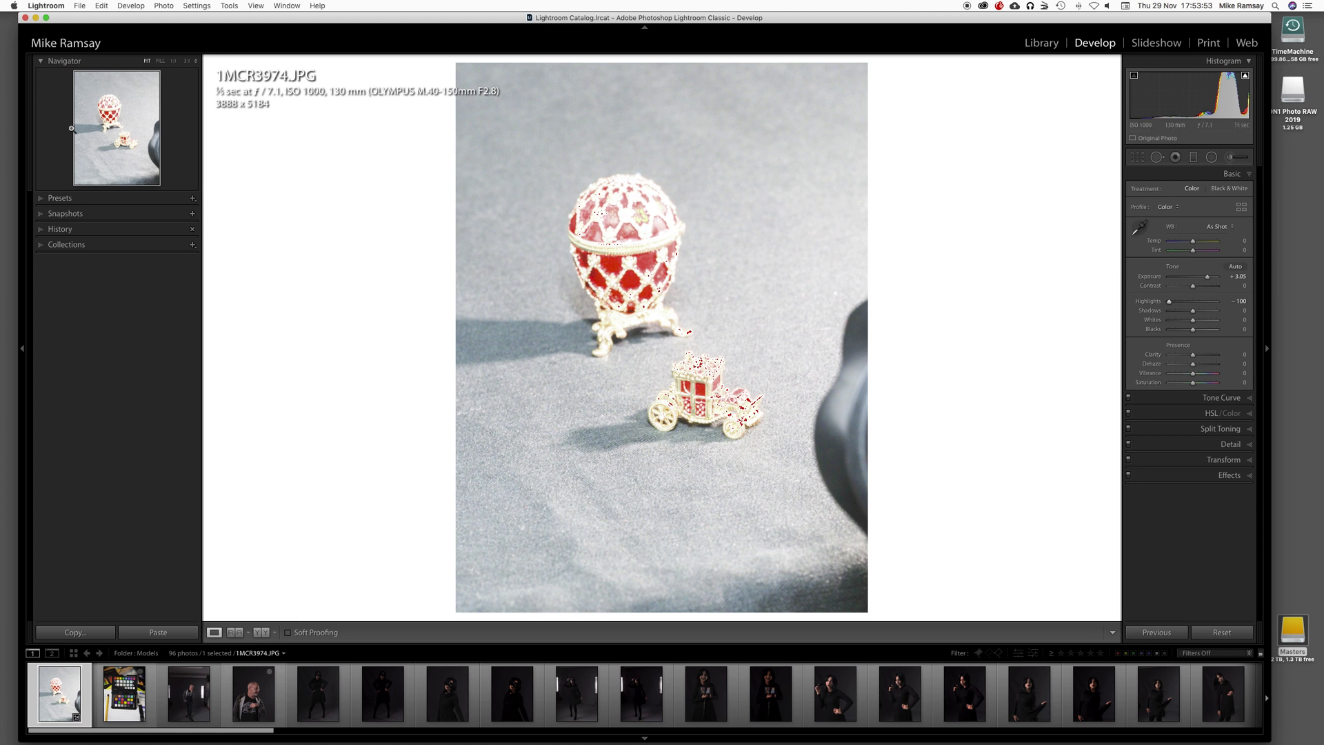
Step: Reveal the edited photo's original file in Finder to compare it, close the Finder window, and return to the Library grid
{"action": "right_click", "coordinate": [614, 472]}
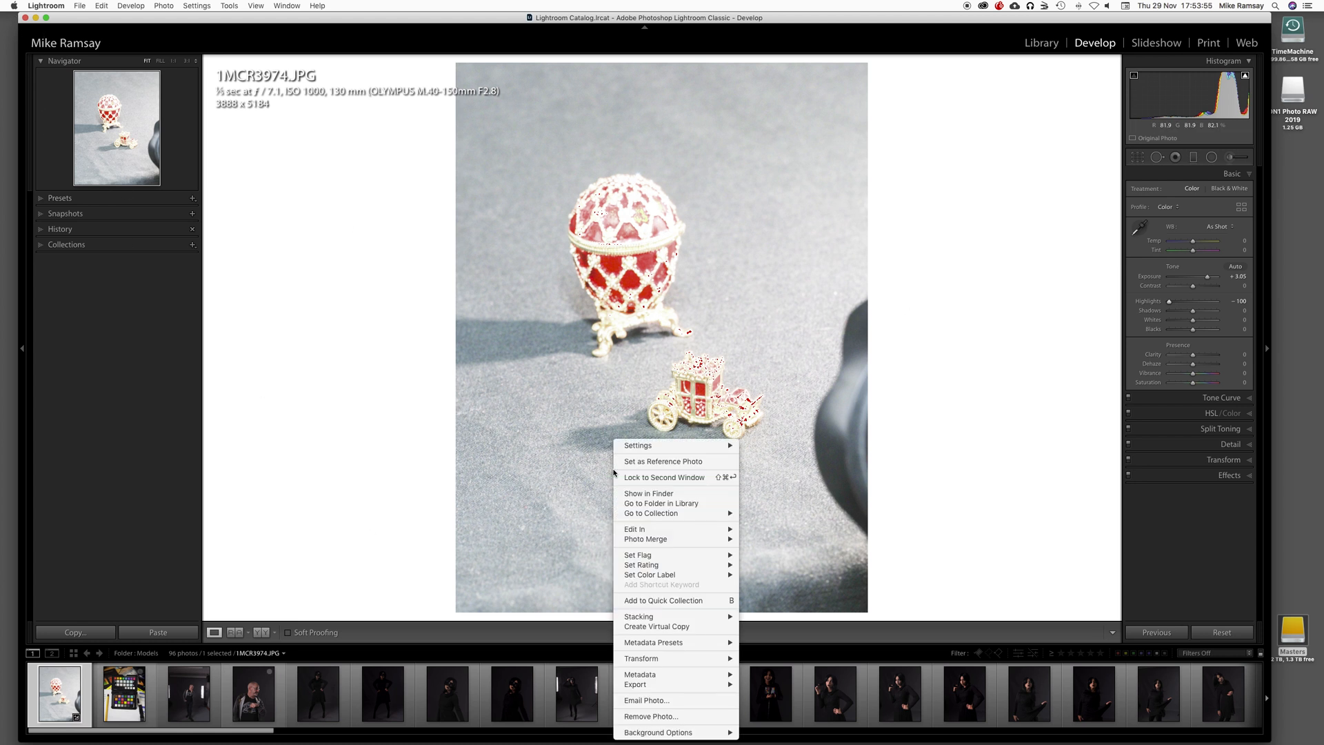
{"action": "left_click", "coordinate": [649, 494]}
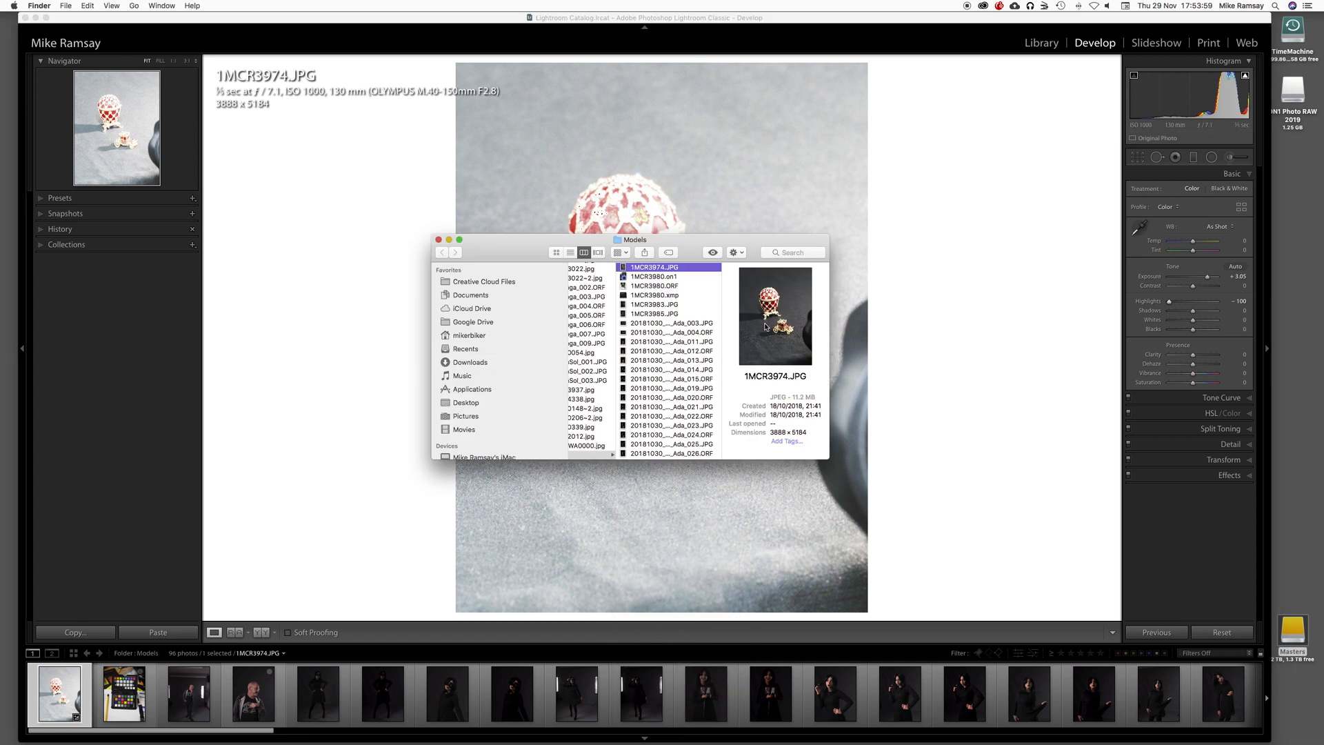
{"action": "left_click_drag", "start_coordinate": [684, 248], "coordinate": [300, 297]}
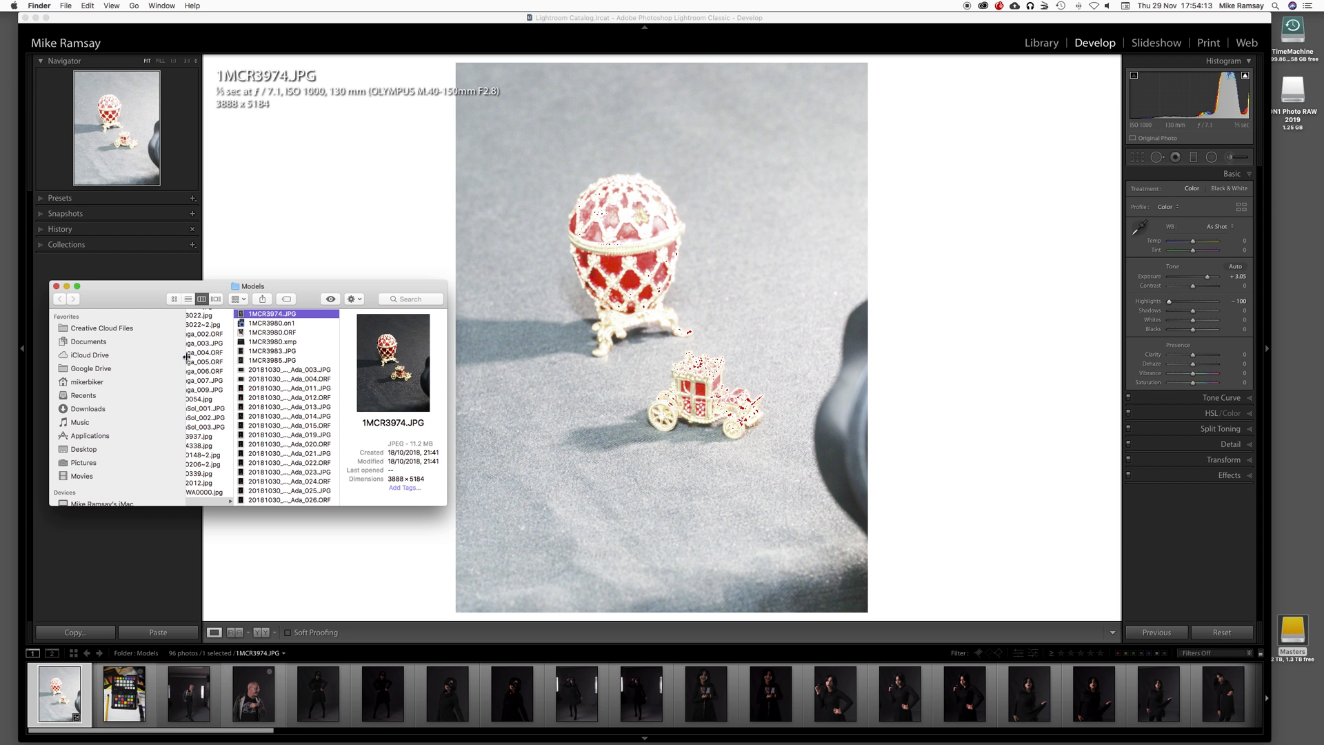
{"action": "left_click", "coordinate": [56, 287]}
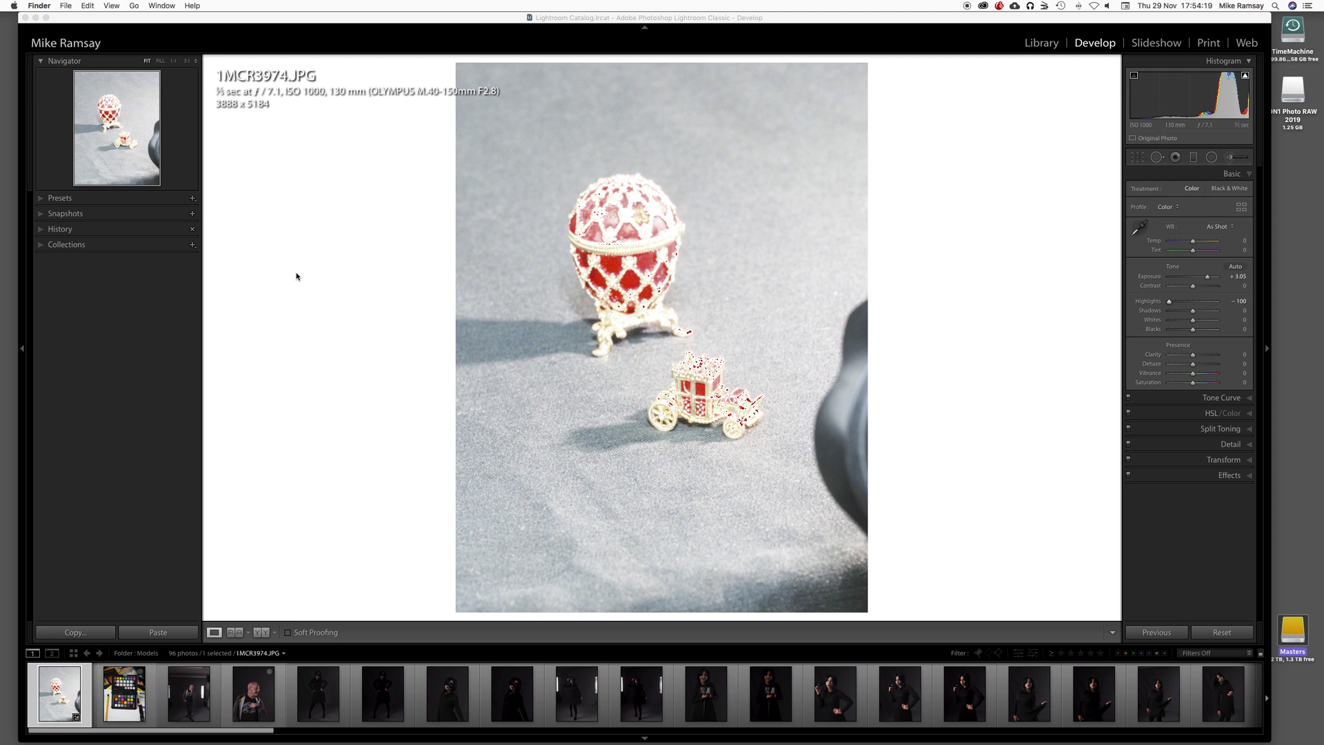
{"action": "left_click", "coordinate": [1043, 43]}
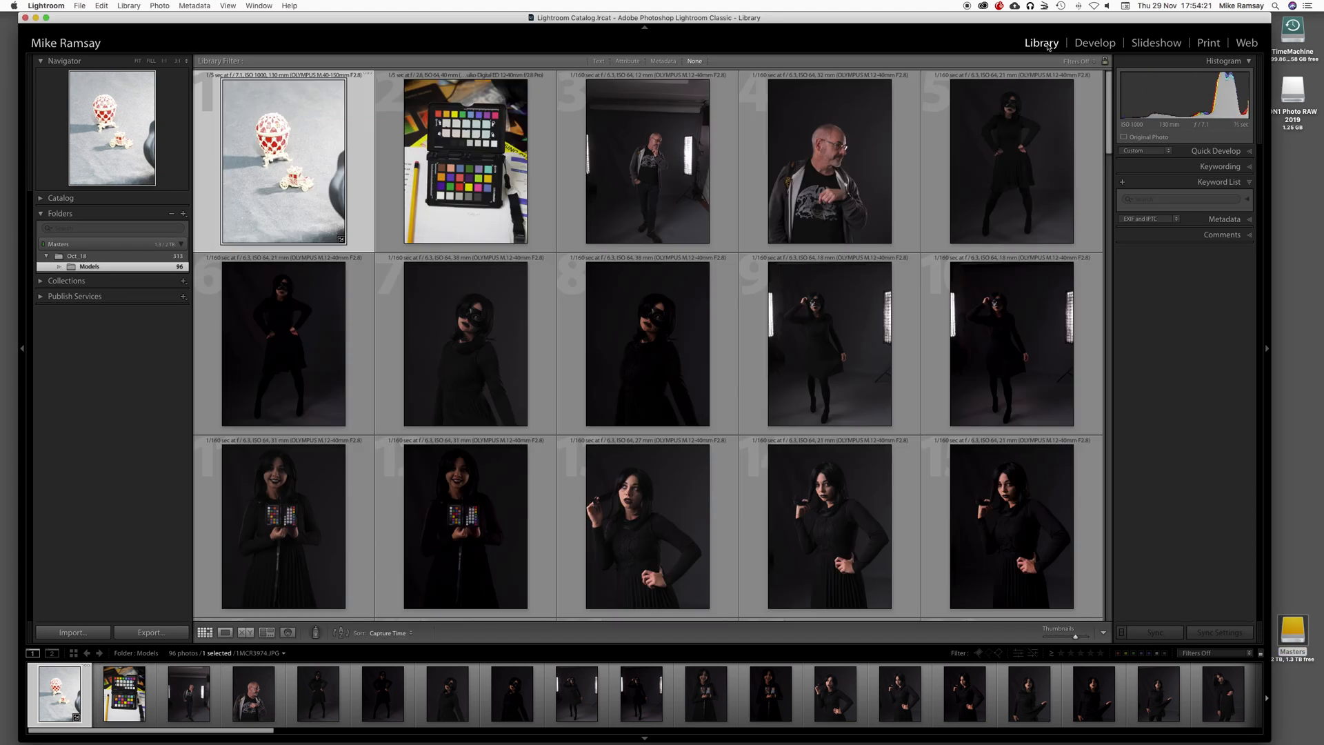